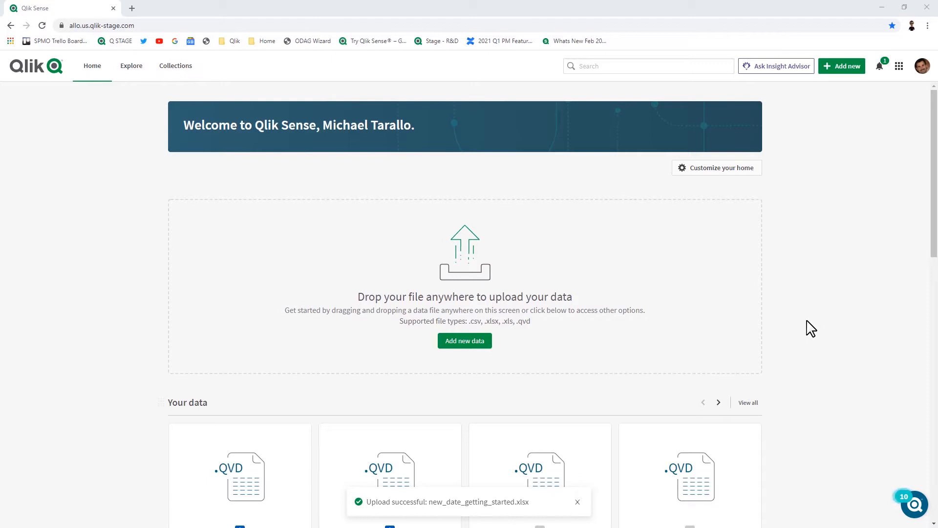
Start adding a data file and choose new_date_getting_started.xlsx from the Data folder on the C: drive.
{"action": "scroll", "coordinate": [809, 328], "scroll_direction": "down", "scroll_amount": 3}
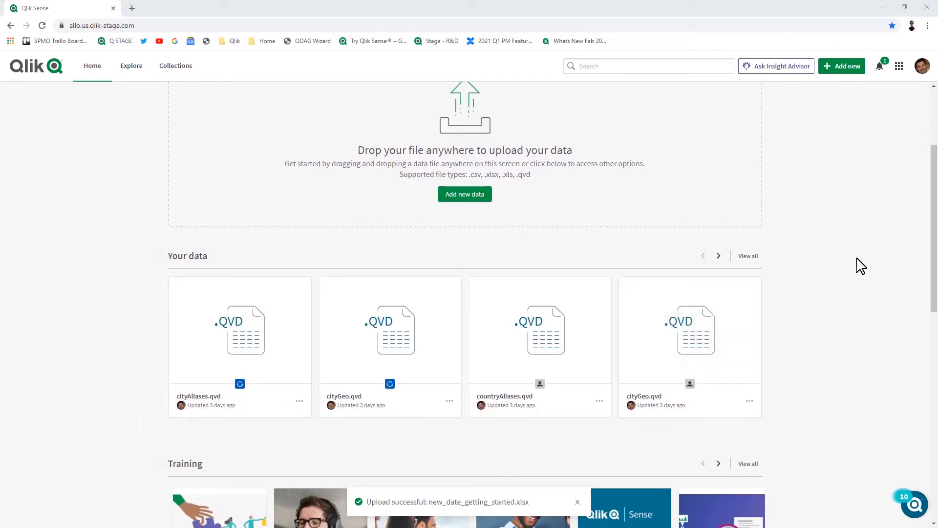
{"action": "left_click", "coordinate": [850, 68]}
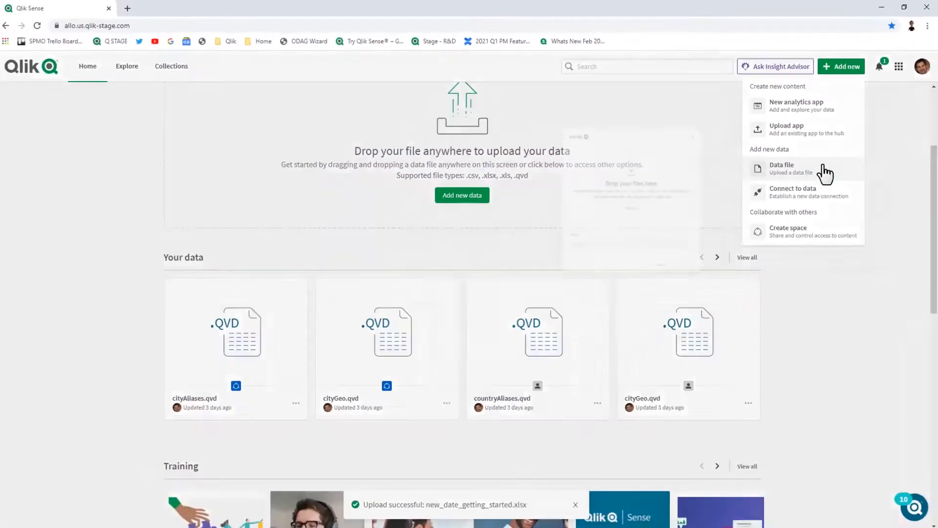
{"action": "left_click", "coordinate": [697, 345]}
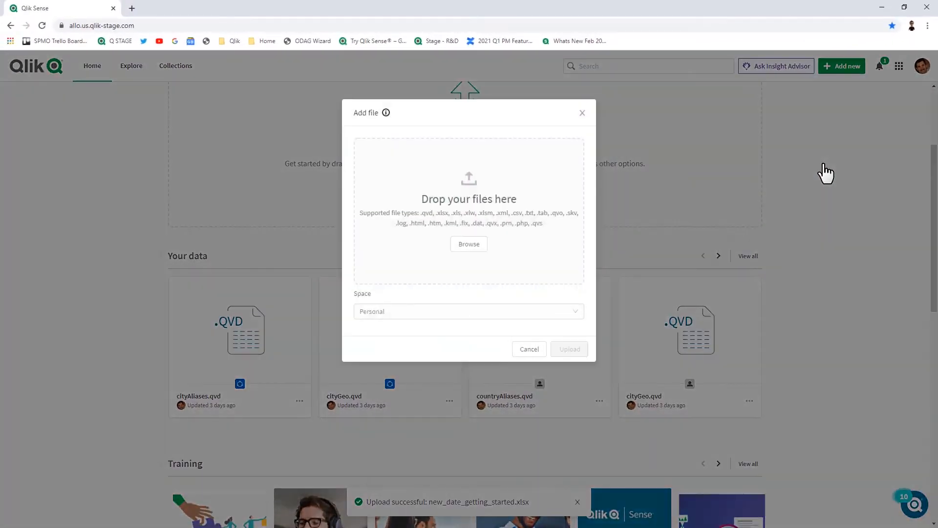
{"action": "left_click", "coordinate": [486, 250]}
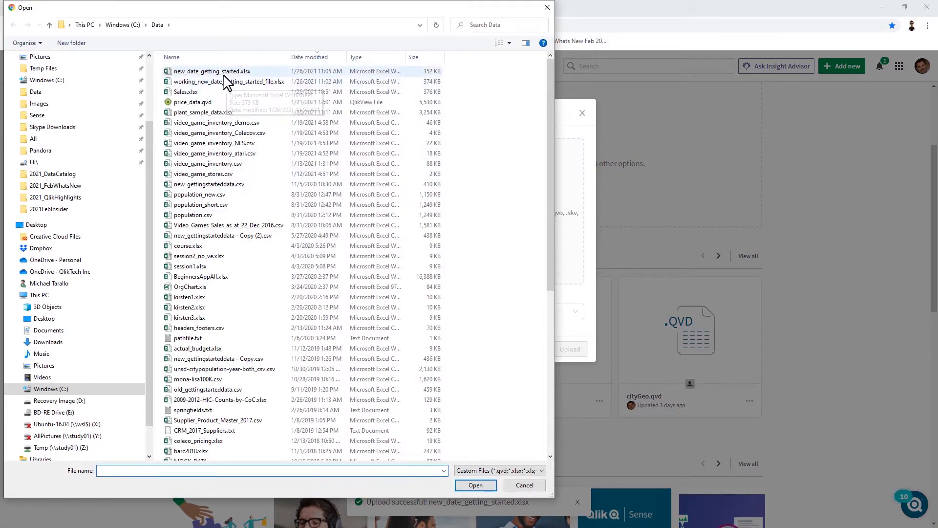
{"action": "left_click", "coordinate": [223, 72]}
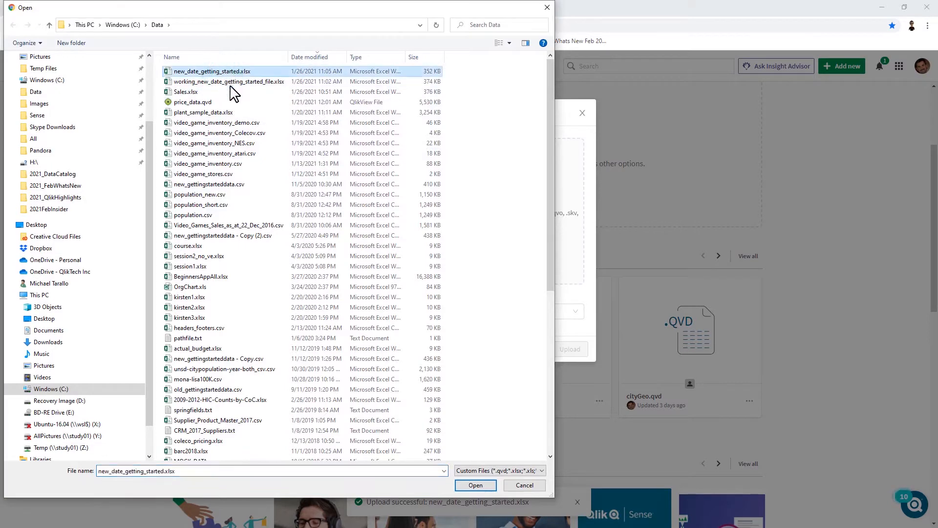
{"action": "left_click", "coordinate": [472, 484]}
Set RetroGaming Space as the destination space and upload the selected file.
{"action": "left_click", "coordinate": [578, 240]}
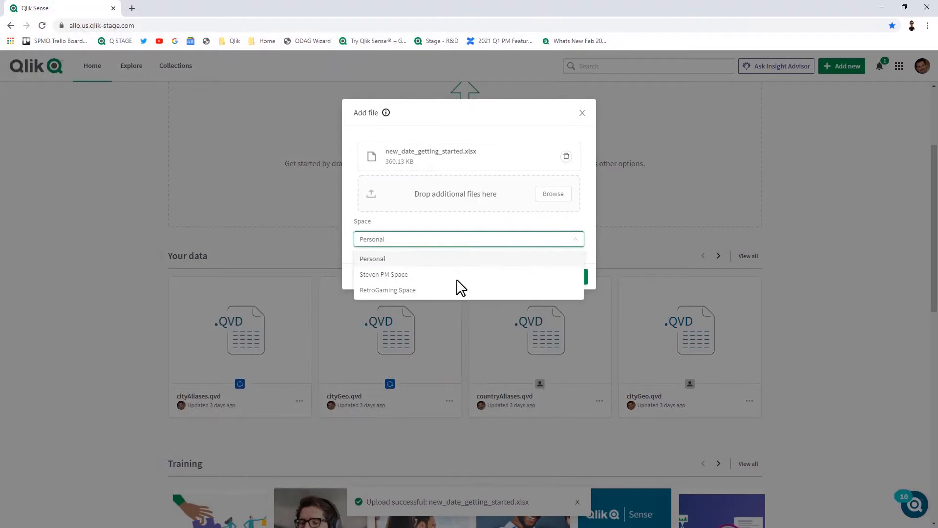
{"action": "left_click", "coordinate": [442, 289]}
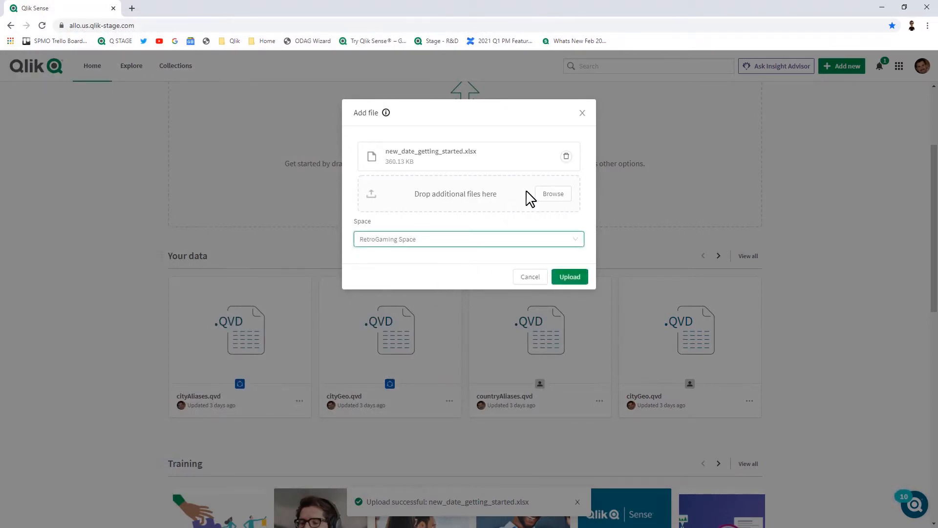
{"action": "left_click", "coordinate": [570, 277]}
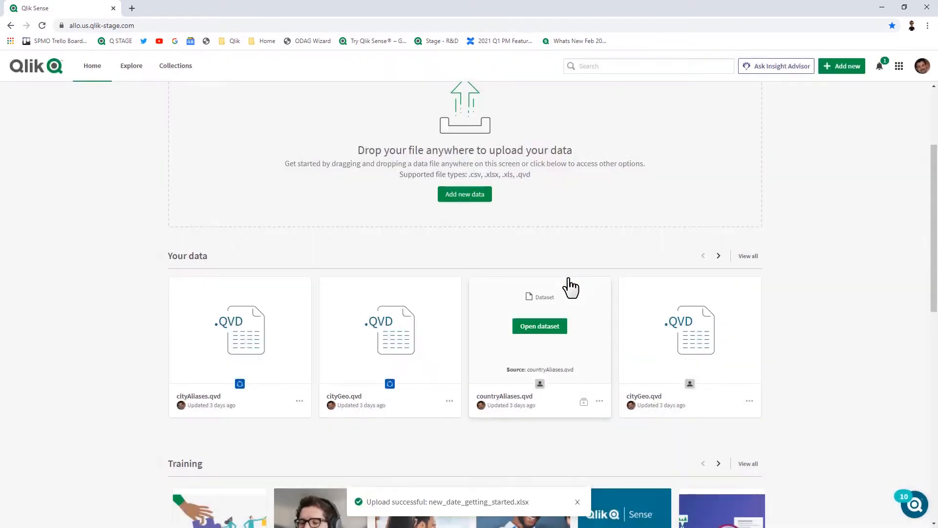
Explore the data in RetroGaming Space to check for the uploaded spreadsheet.
{"action": "scroll", "coordinate": [569, 285], "scroll_direction": "up", "scroll_amount": 3}
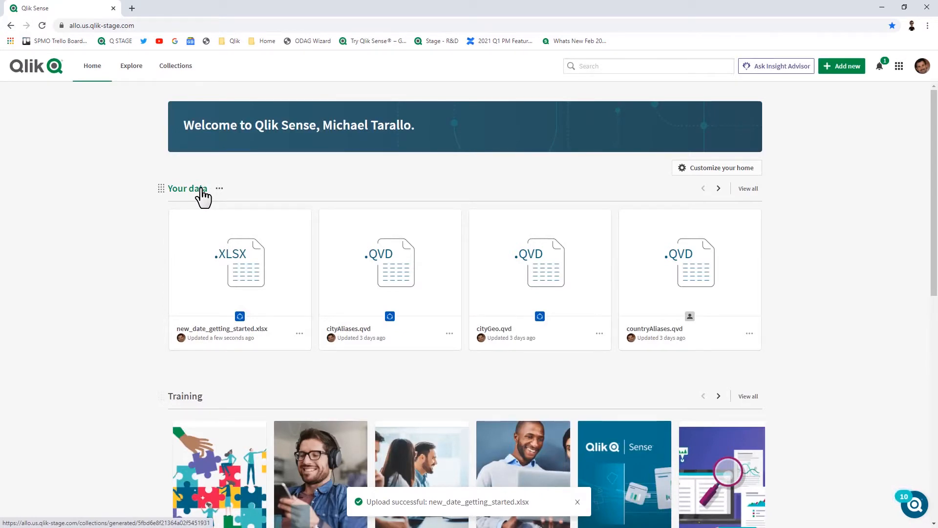
{"action": "left_click", "coordinate": [137, 70]}
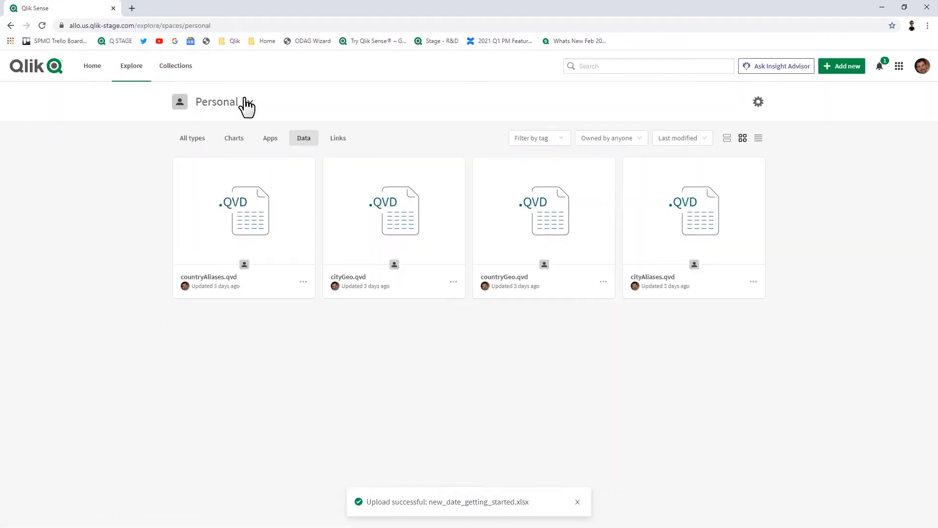
{"action": "left_click", "coordinate": [247, 104]}
{"action": "left_click", "coordinate": [224, 217]}
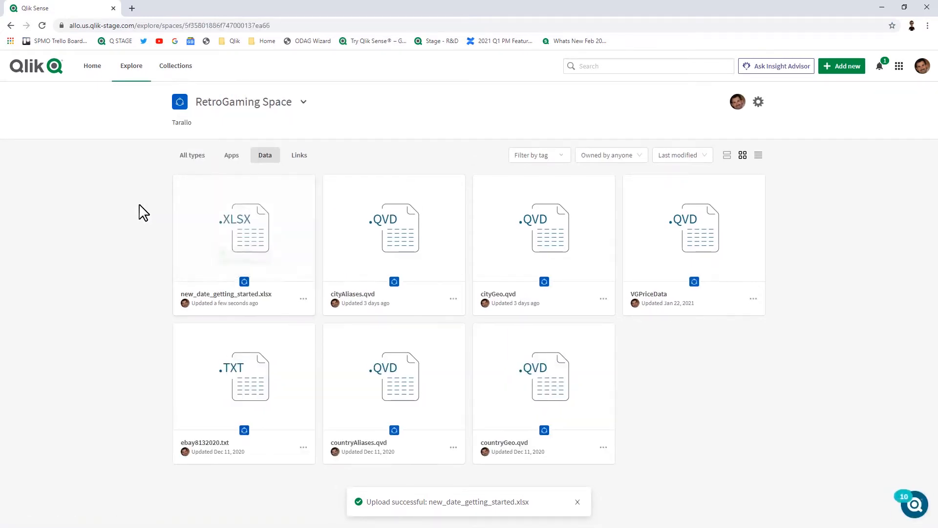
View the space's data sources and examine the actions available for new_date_getting_started.xlsx.
{"action": "left_click", "coordinate": [759, 102]}
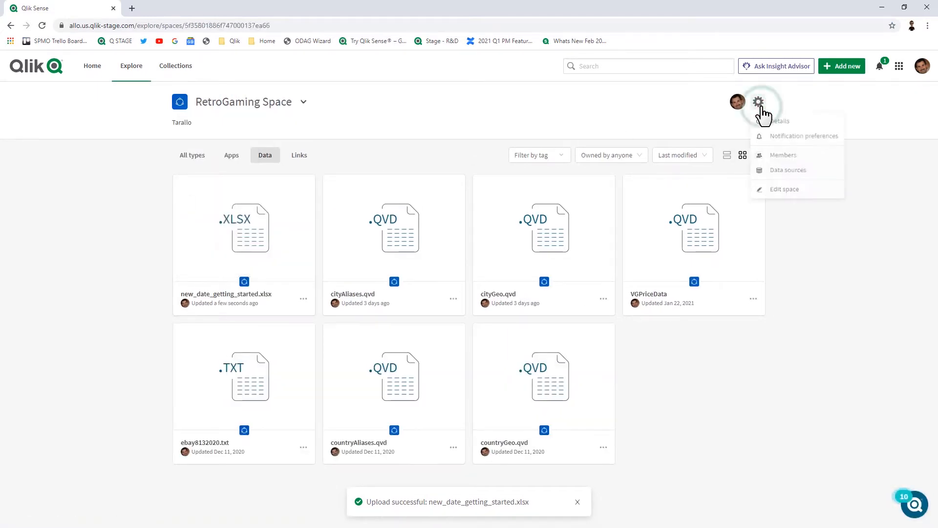
{"action": "left_click", "coordinate": [772, 173]}
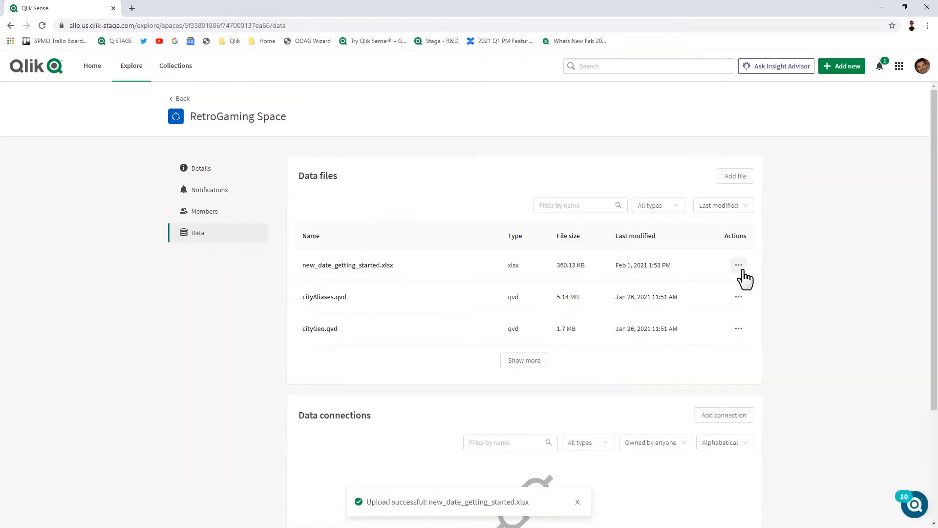
{"action": "left_click", "coordinate": [739, 266]}
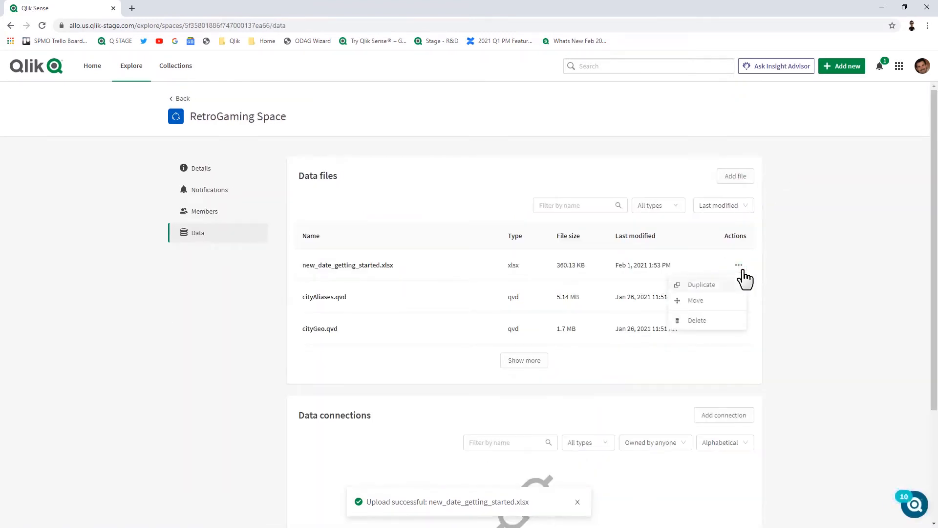
{"action": "left_click", "coordinate": [804, 311]}
From the home page, edit the new_date_getting_started.xlsx dataset and change its name to Video Game Sales.
{"action": "left_click", "coordinate": [95, 69]}
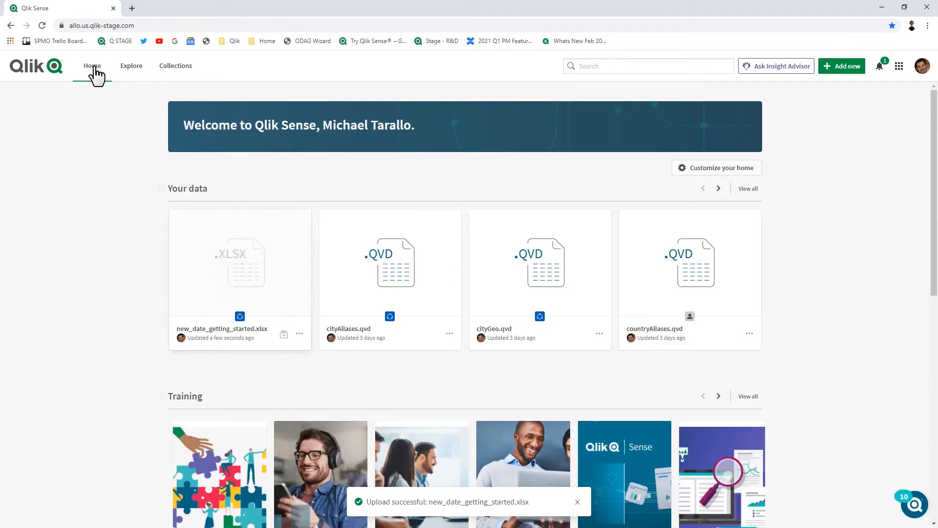
{"action": "left_click", "coordinate": [299, 334]}
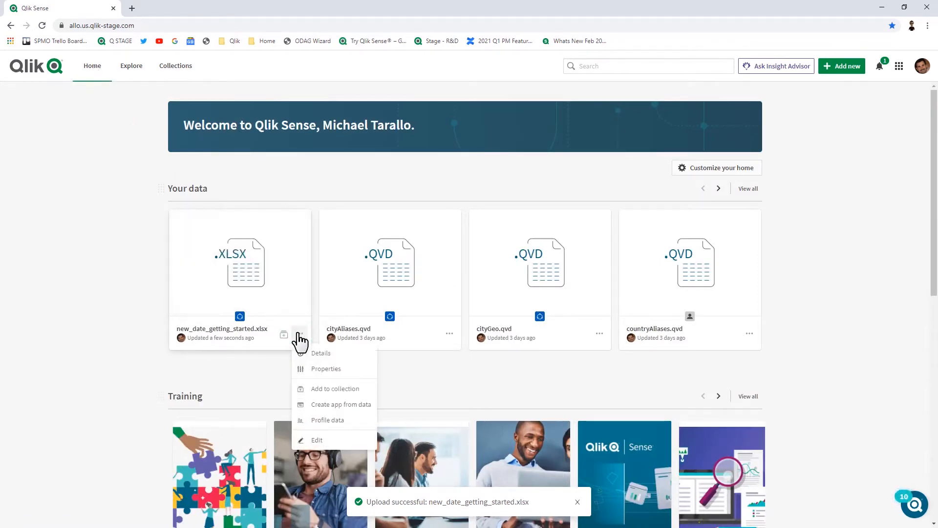
{"action": "left_click", "coordinate": [316, 446]}
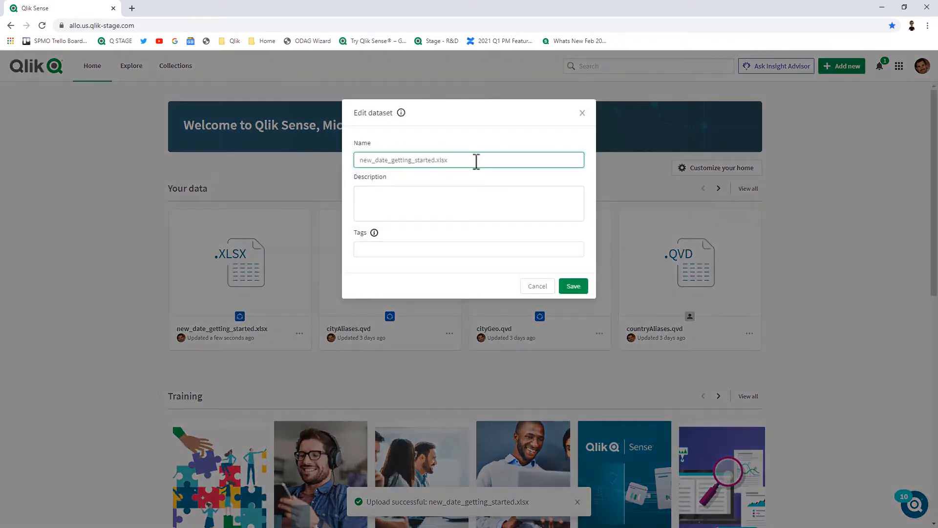
{"action": "triple_click", "coordinate": [476, 161]}
{"action": "type", "text": "Video"}
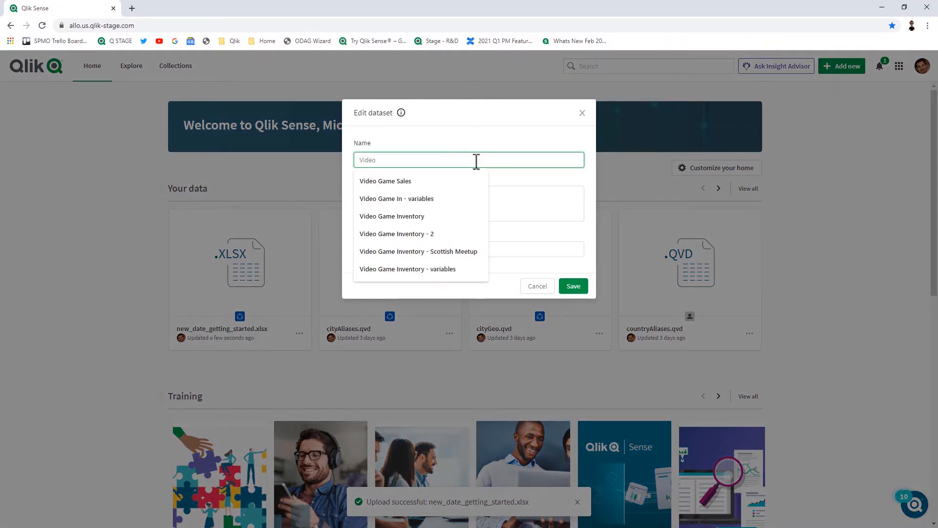
{"action": "key", "text": "Down"}
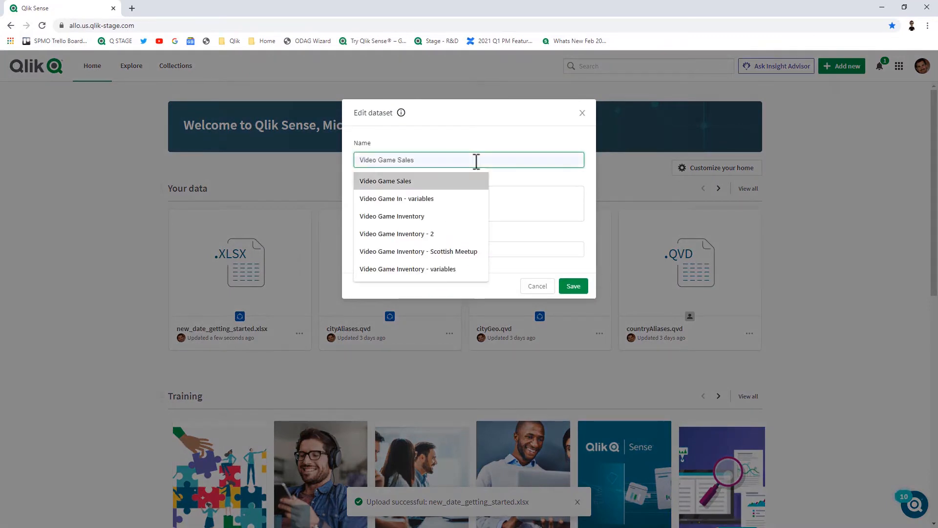
{"action": "key", "text": "Return"}
Tag the dataset with Germany Sales and Finance, leave the description empty, and save the edits.
{"action": "left_click", "coordinate": [464, 247]}
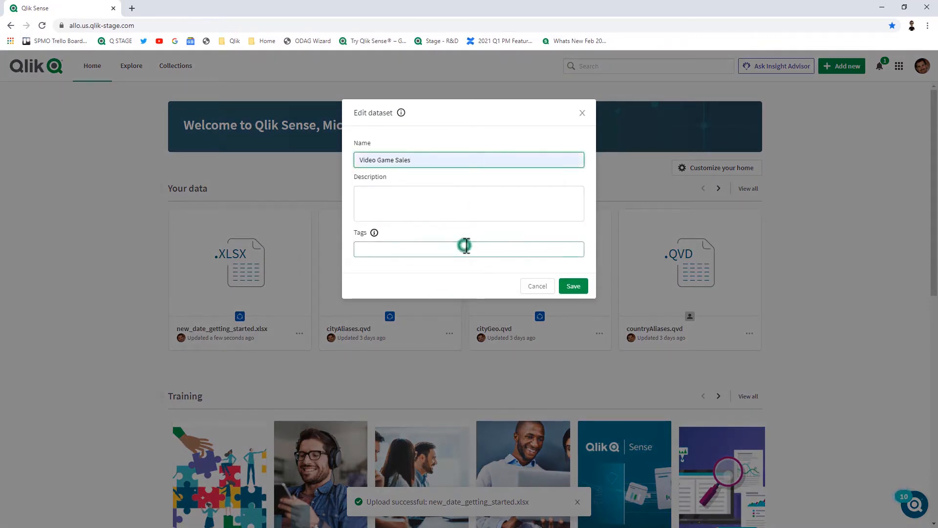
{"action": "type", "text": "sales"}
{"action": "key", "text": "Down"}
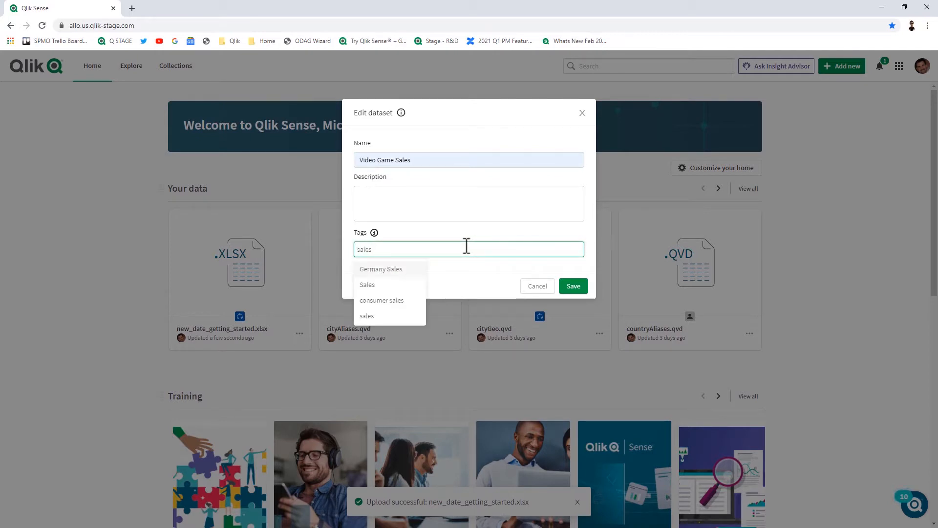
{"action": "key", "text": "Return"}
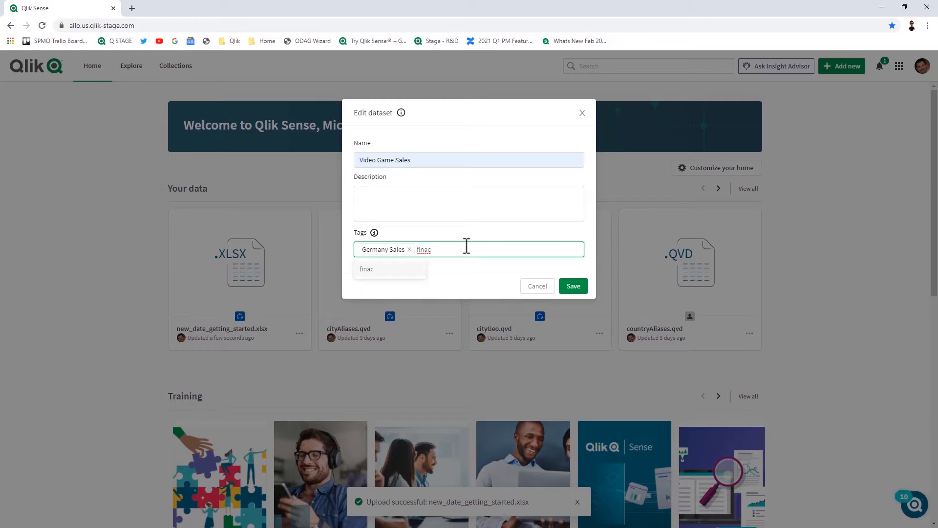
{"action": "key", "text": "BackSpace"}
{"action": "left_click", "coordinate": [411, 269]}
{"action": "left_click", "coordinate": [415, 203]}
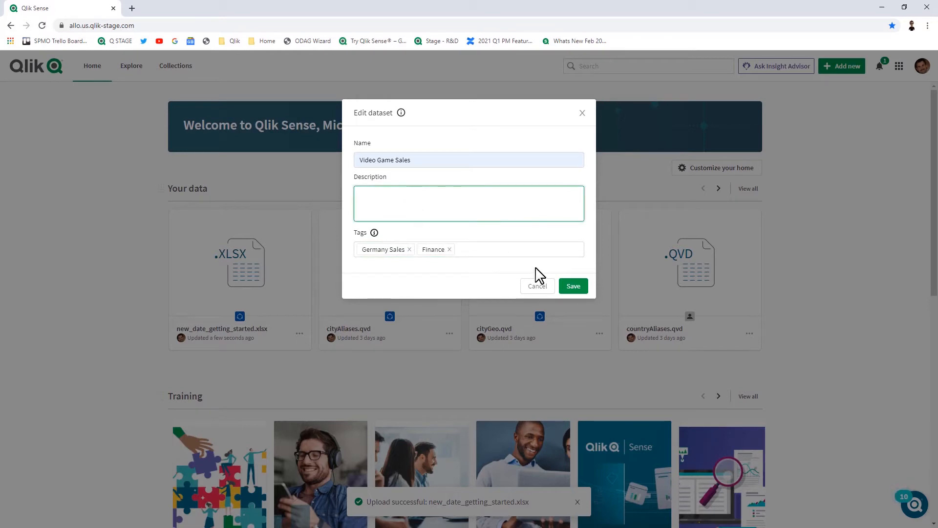
{"action": "left_click", "coordinate": [580, 288]}
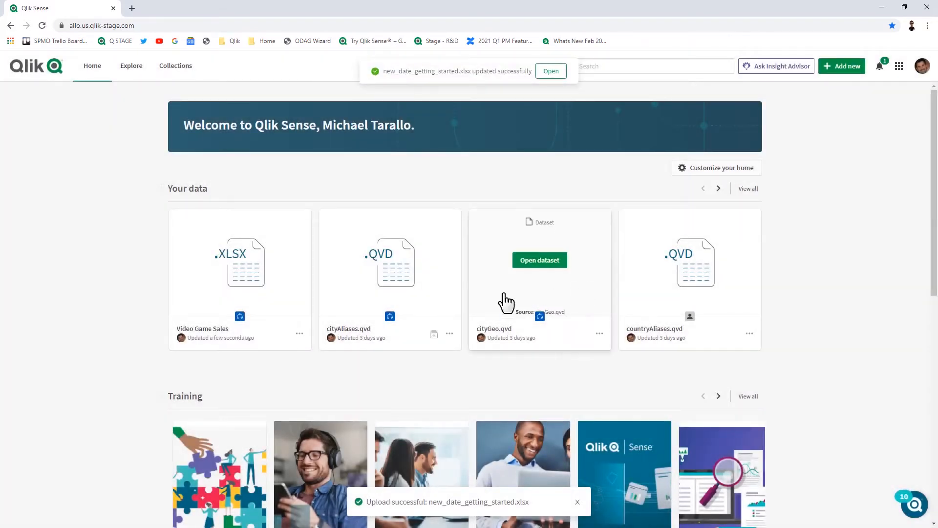
Open the Video Game Sales dataset and add the Subject area and Sensitive information properties, with Sensitive information set to Yes.
{"action": "left_click", "coordinate": [291, 305]}
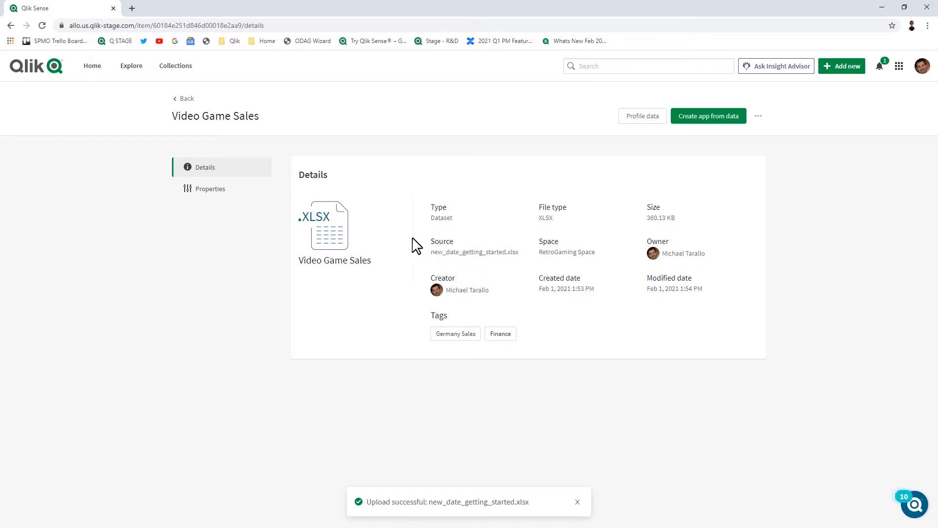
{"action": "left_click", "coordinate": [206, 194]}
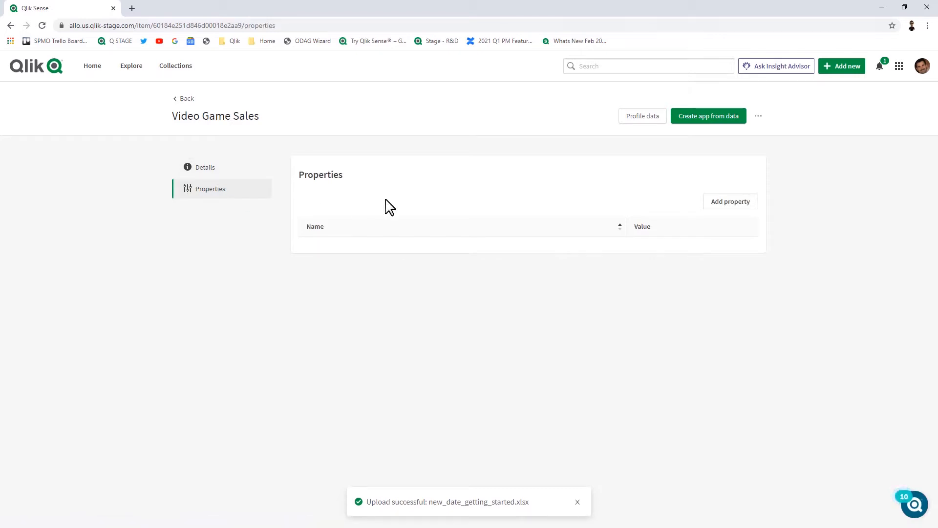
{"action": "left_click", "coordinate": [721, 206]}
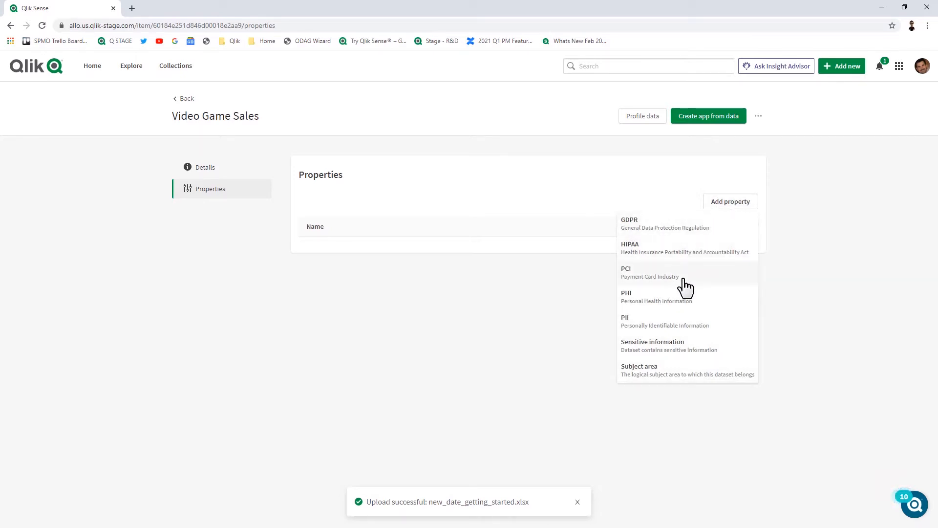
{"action": "left_click", "coordinate": [676, 373]}
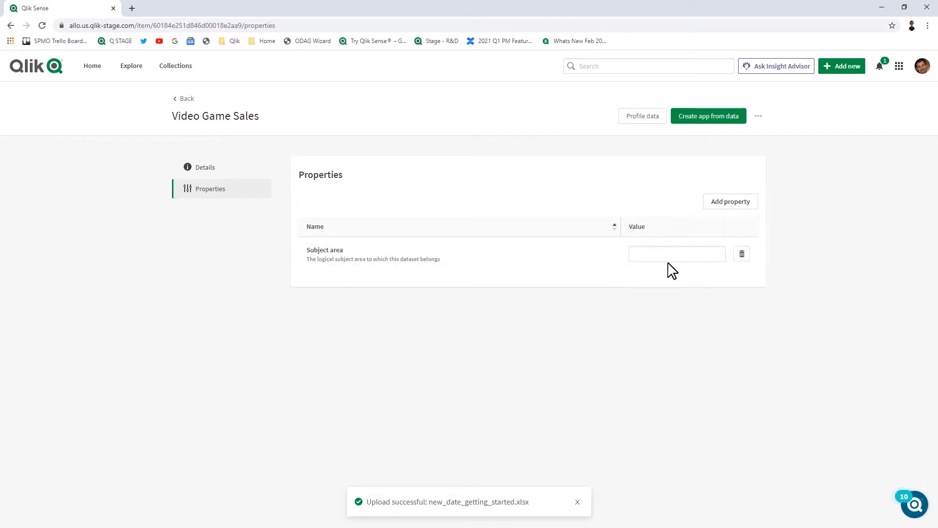
{"action": "left_click", "coordinate": [728, 202]}
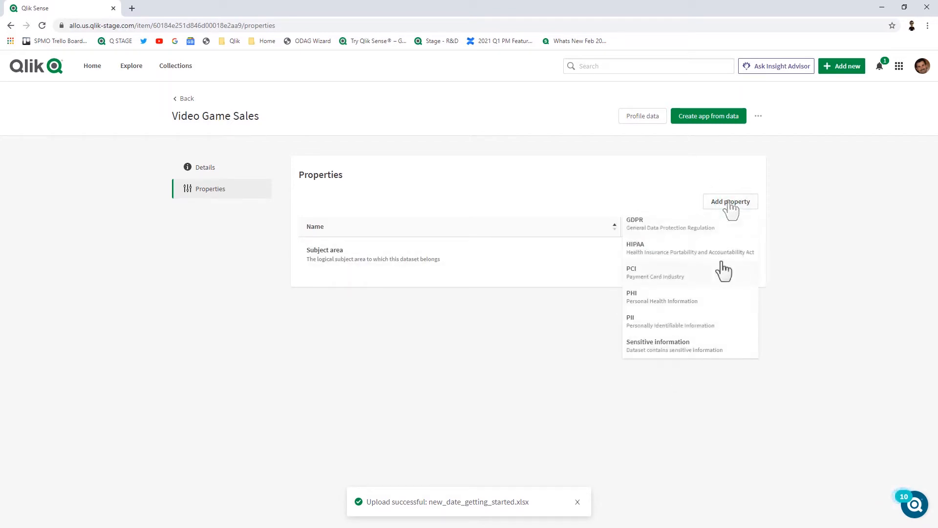
{"action": "left_click", "coordinate": [712, 348]}
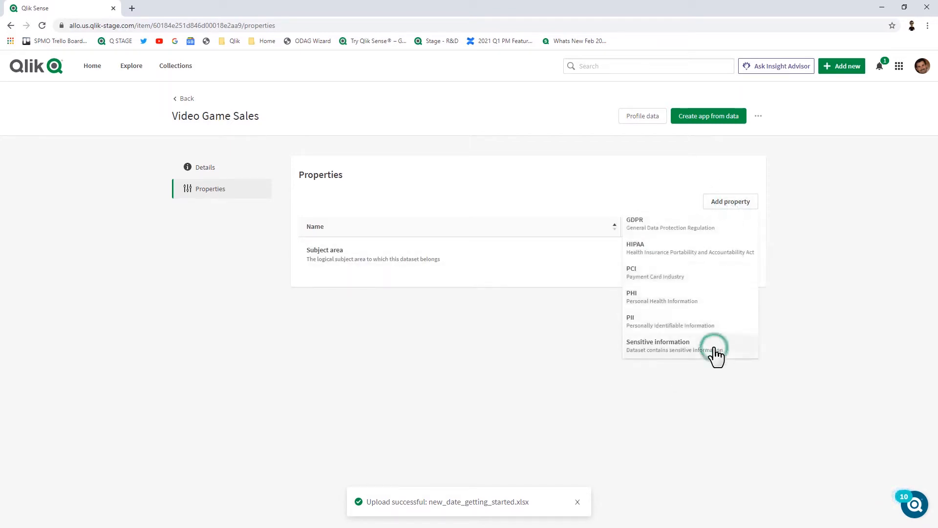
{"action": "left_click", "coordinate": [617, 260]}
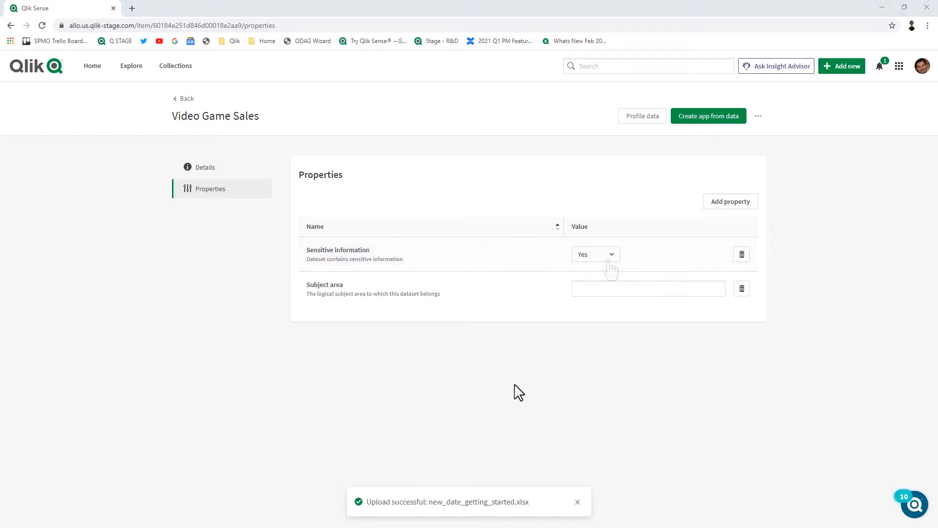
Profile the Video Game Sales data, review the available profile columns and the data sample, and close the profile.
{"action": "left_click", "coordinate": [649, 126]}
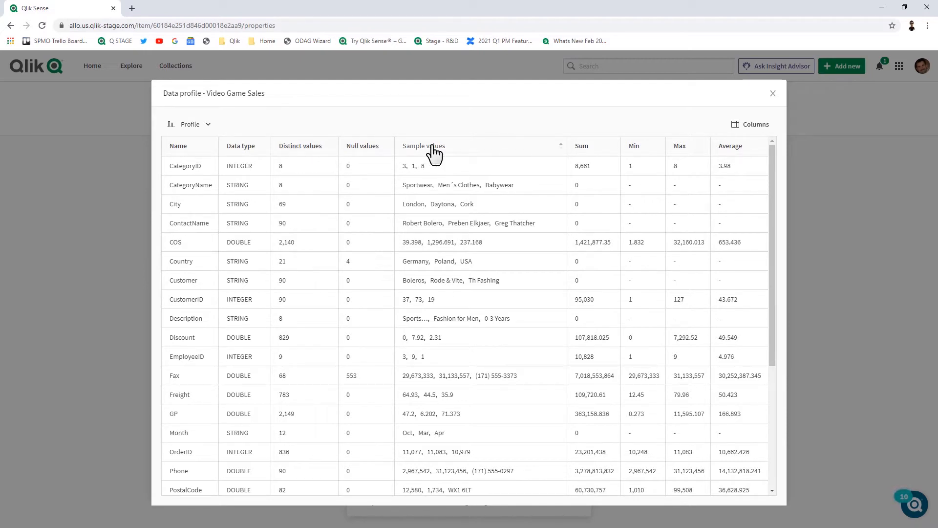
{"action": "left_click", "coordinate": [763, 127]}
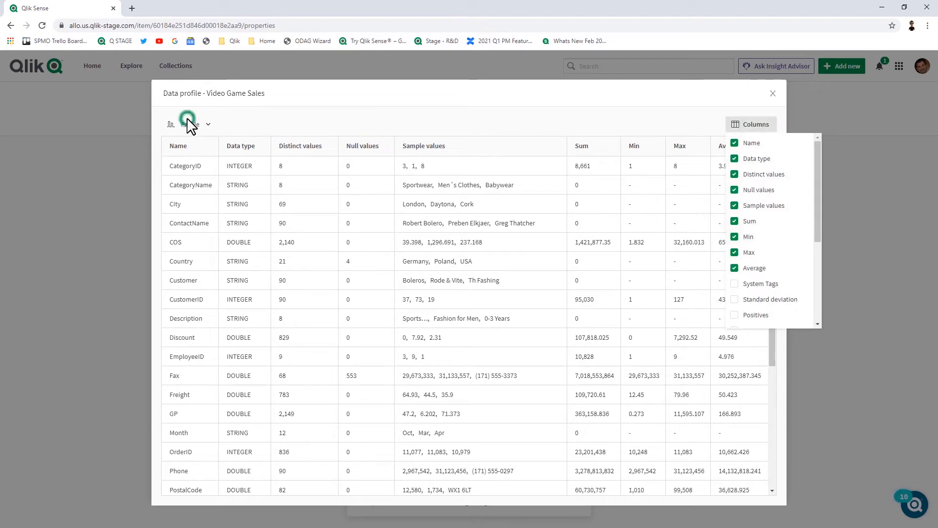
{"action": "left_click", "coordinate": [203, 124]}
{"action": "left_click", "coordinate": [200, 171]}
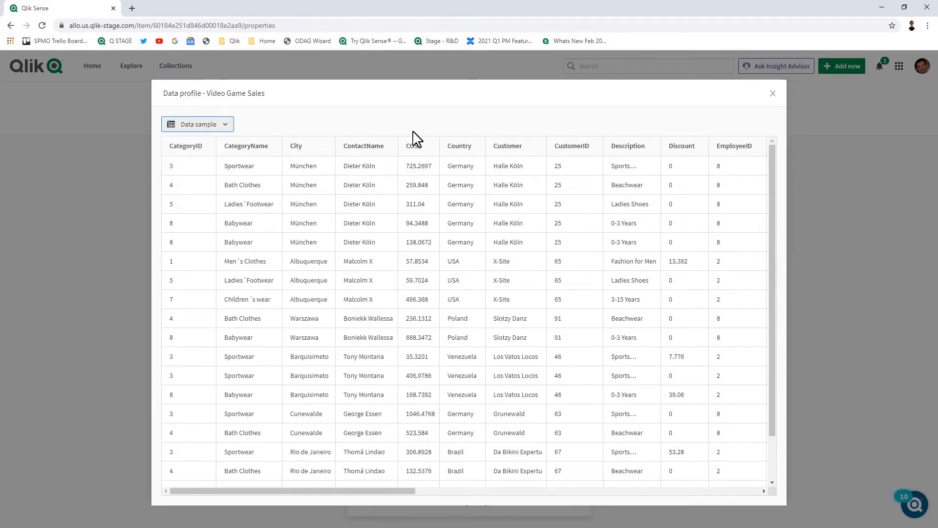
{"action": "left_click", "coordinate": [772, 93]}
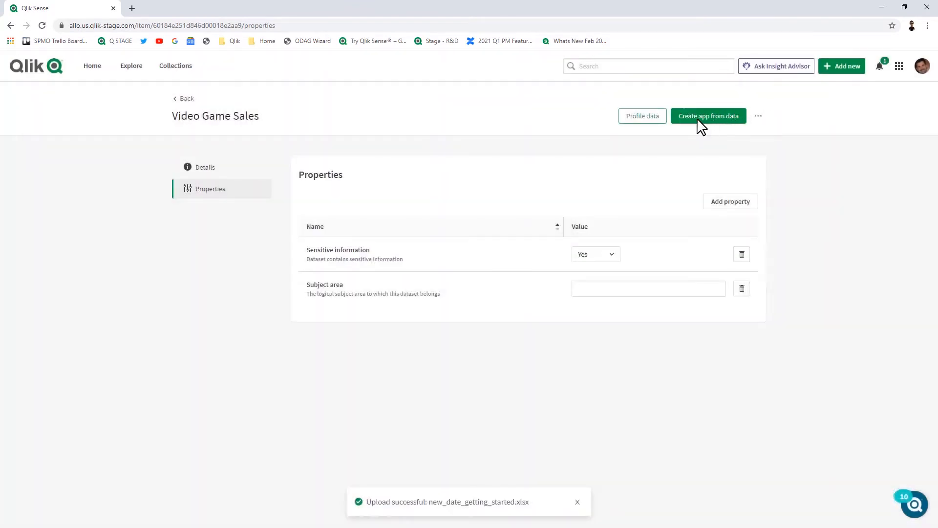
Create an app named Video Game Sales from the dataset in RetroGaming Space, and start a new sheet in it.
{"action": "left_click", "coordinate": [698, 119]}
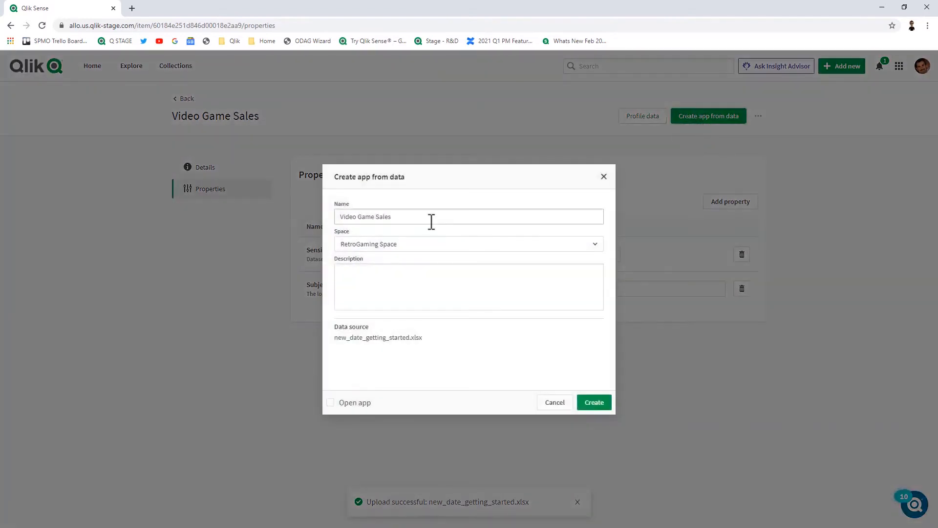
{"action": "left_click", "coordinate": [598, 409]}
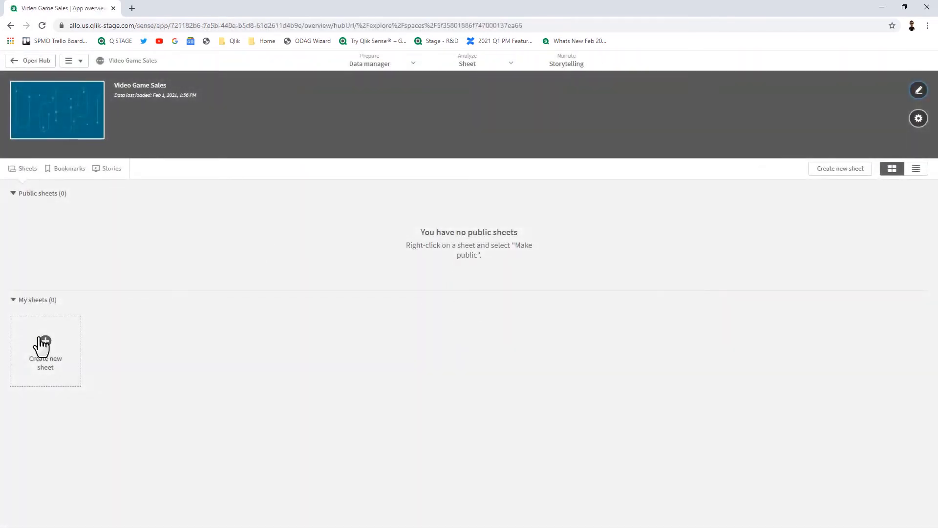
{"action": "left_click", "coordinate": [41, 344]}
{"action": "left_click", "coordinate": [56, 342]}
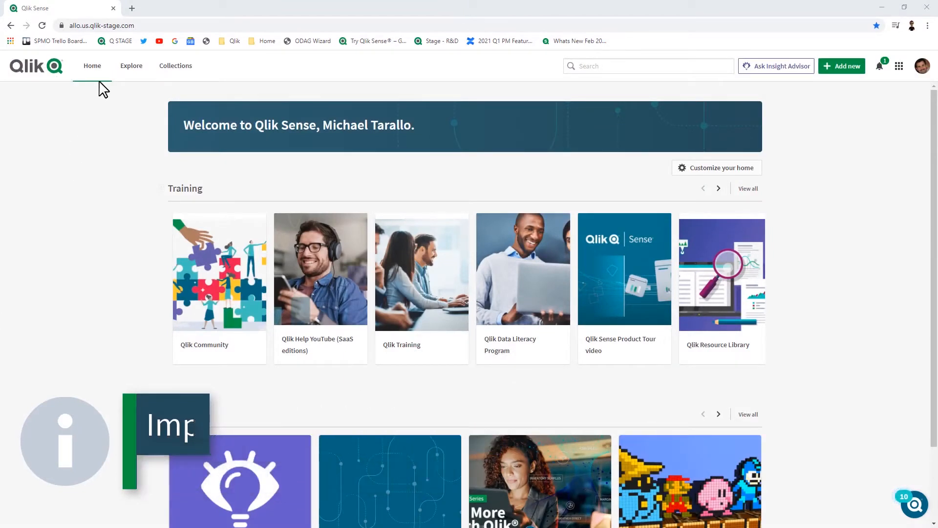
Return to the home page and move the Your apps section above the Training section.
{"action": "scroll", "coordinate": [134, 189], "scroll_direction": "down", "scroll_amount": 2}
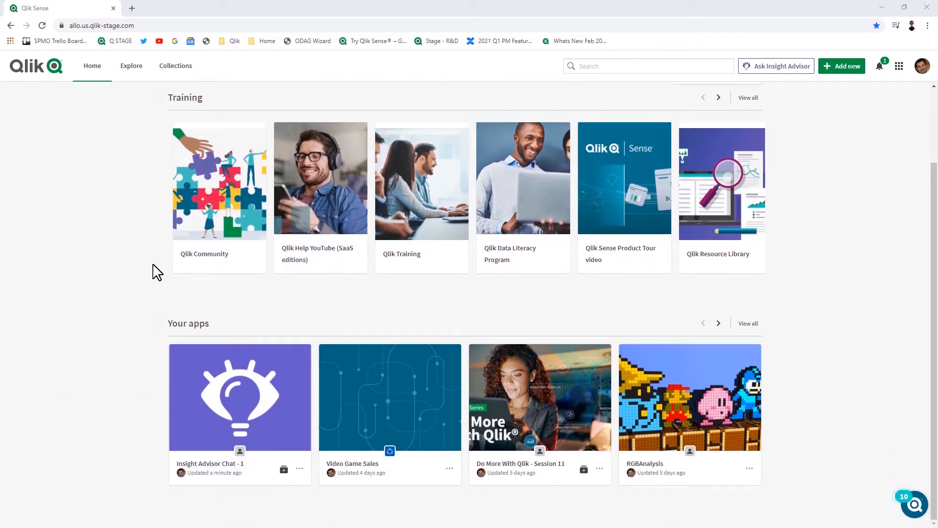
{"action": "scroll", "coordinate": [142, 312], "scroll_direction": "up", "scroll_amount": 2}
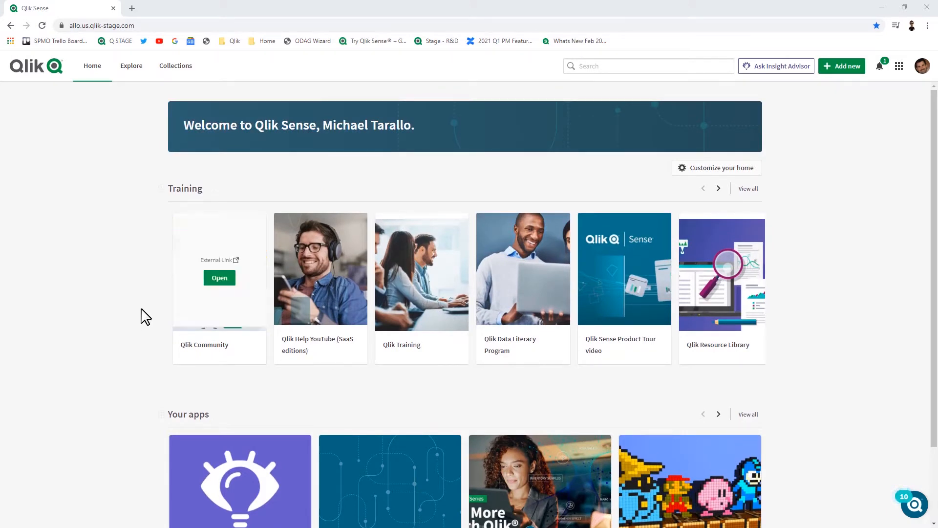
{"action": "left_click_drag", "start_coordinate": [161, 414], "coordinate": [167, 187]}
{"action": "left_click_drag", "start_coordinate": [171, 192], "coordinate": [171, 191]}
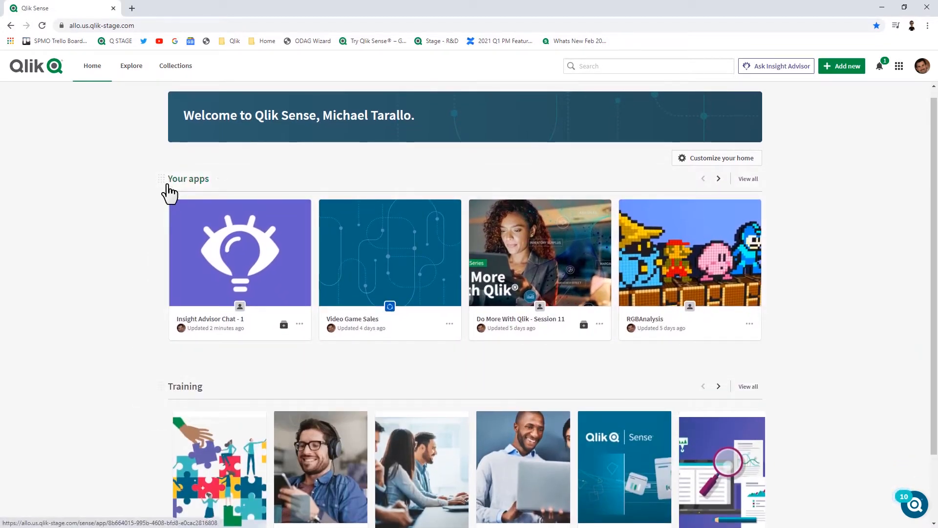
Customize the home page by removing the Training resource collection from it.
{"action": "left_click", "coordinate": [710, 161]}
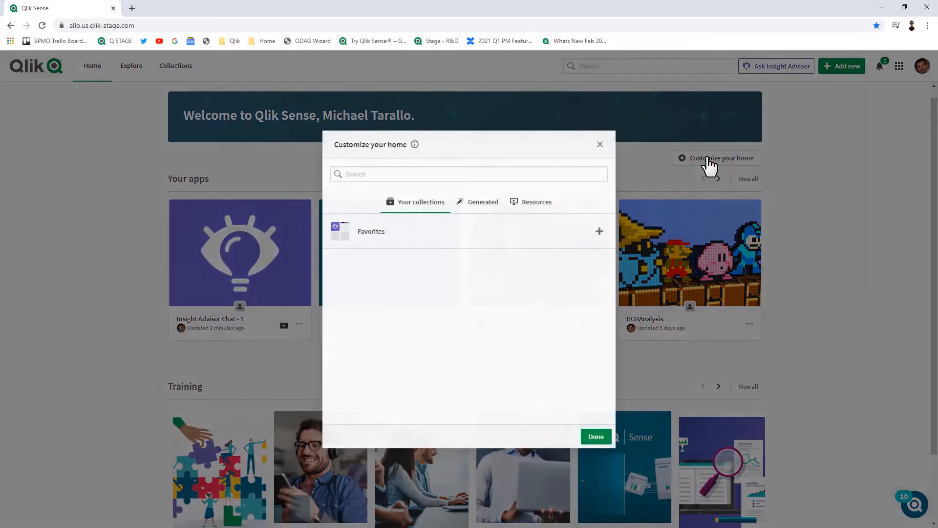
{"action": "left_click", "coordinate": [539, 206]}
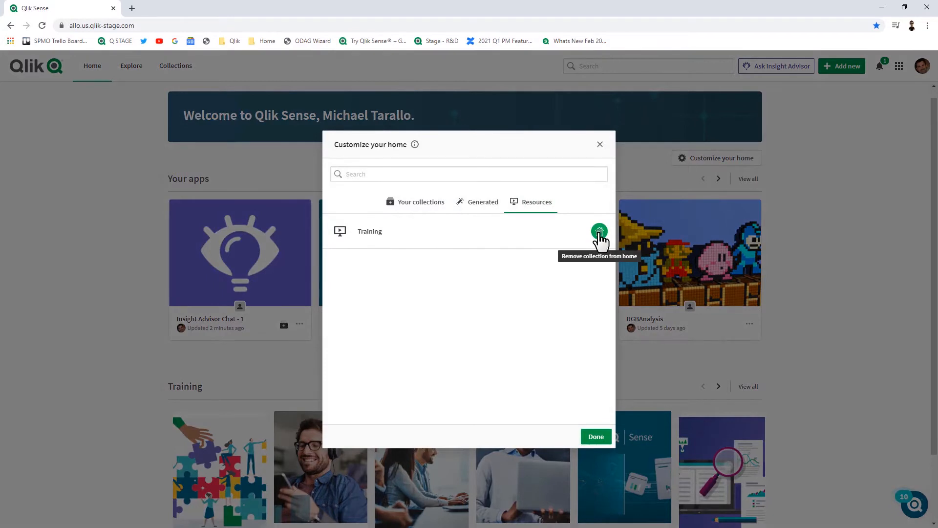
{"action": "left_click", "coordinate": [599, 232]}
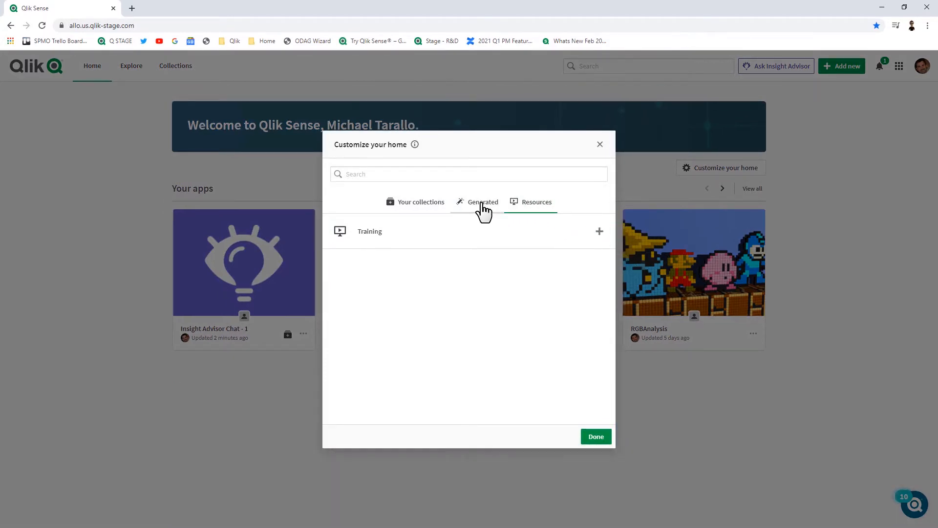
Add the Your data, Your charts and Favorites collections to the home page, finish customizing, and review the page.
{"action": "left_click", "coordinate": [482, 205]}
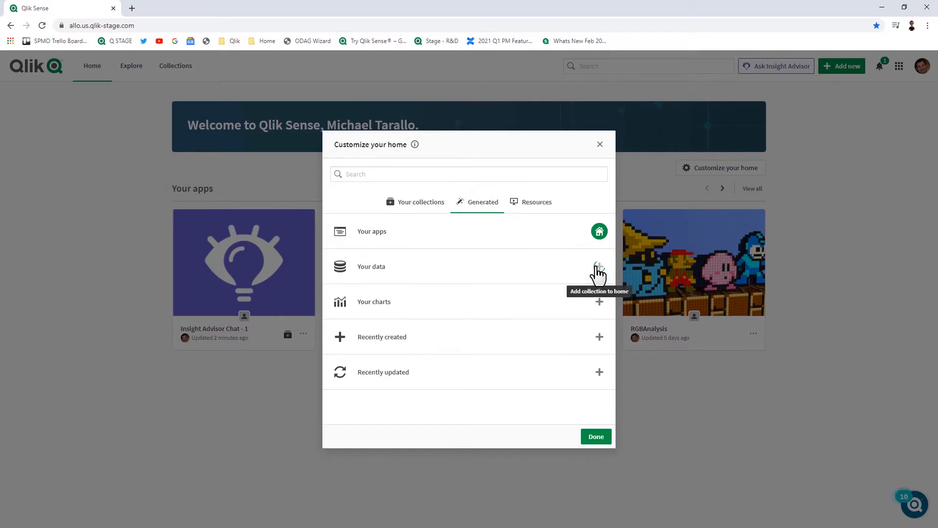
{"action": "left_click", "coordinate": [599, 267]}
{"action": "left_click", "coordinate": [600, 304]}
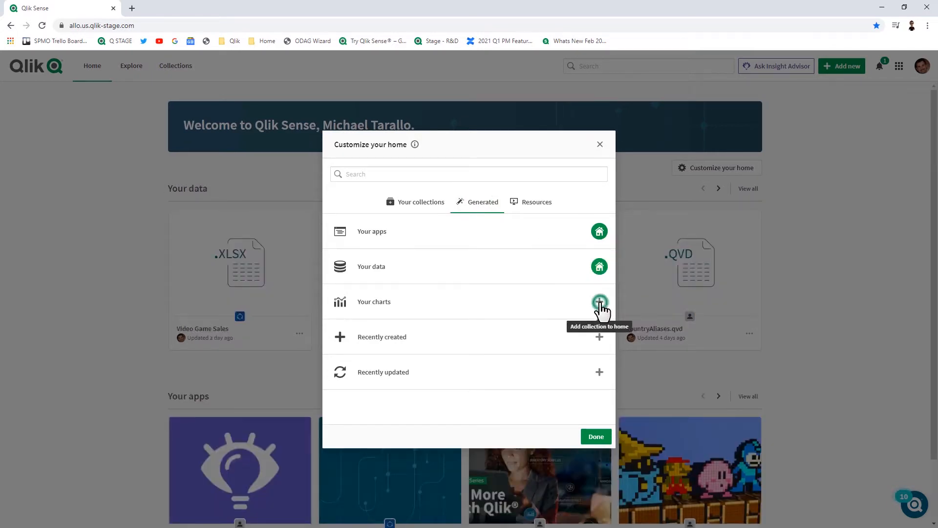
{"action": "left_click", "coordinate": [434, 208]}
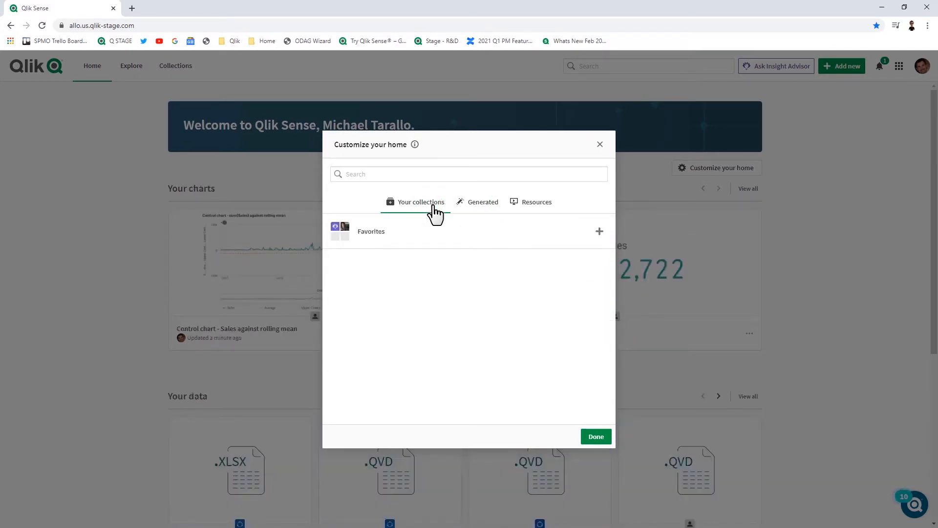
{"action": "left_click", "coordinate": [599, 232]}
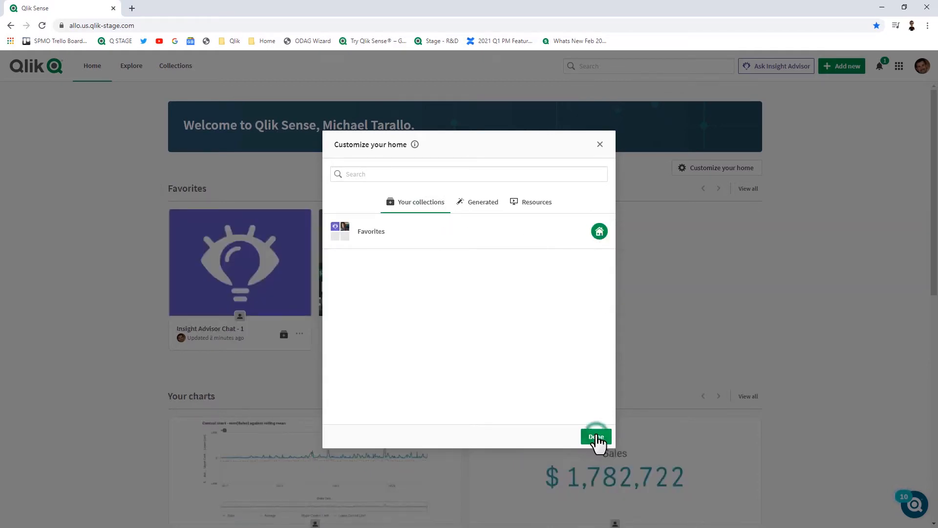
{"action": "left_click", "coordinate": [596, 437]}
{"action": "scroll", "coordinate": [523, 322], "scroll_direction": "down", "scroll_amount": 10}
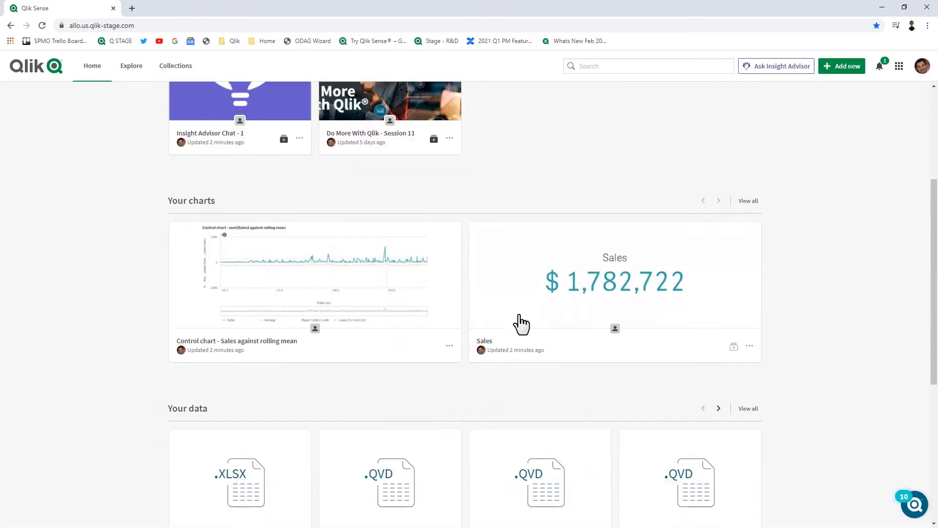
{"action": "scroll", "coordinate": [522, 322], "scroll_direction": "up", "scroll_amount": 10}
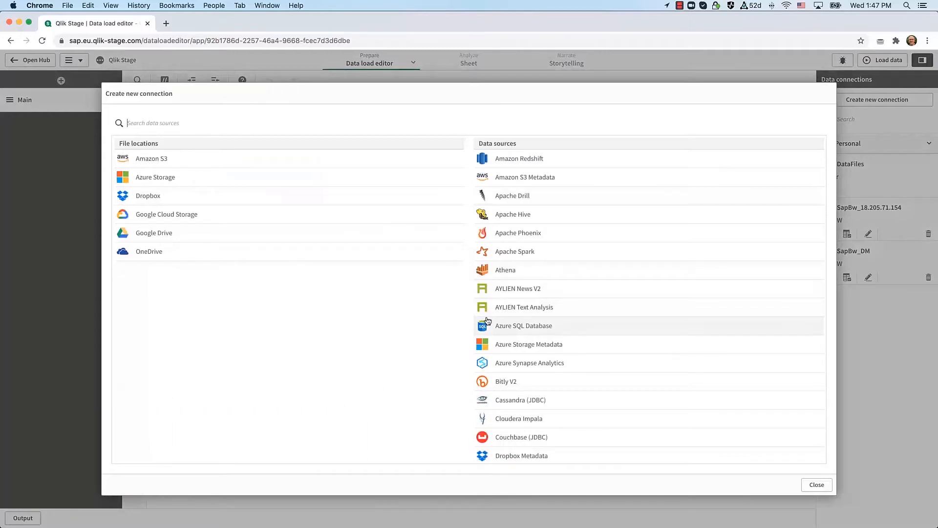
Start a new SAP BW connection and enable its BEx and InfoProvider connection string properties.
{"action": "scroll", "coordinate": [552, 350], "scroll_direction": "down", "scroll_amount": 15}
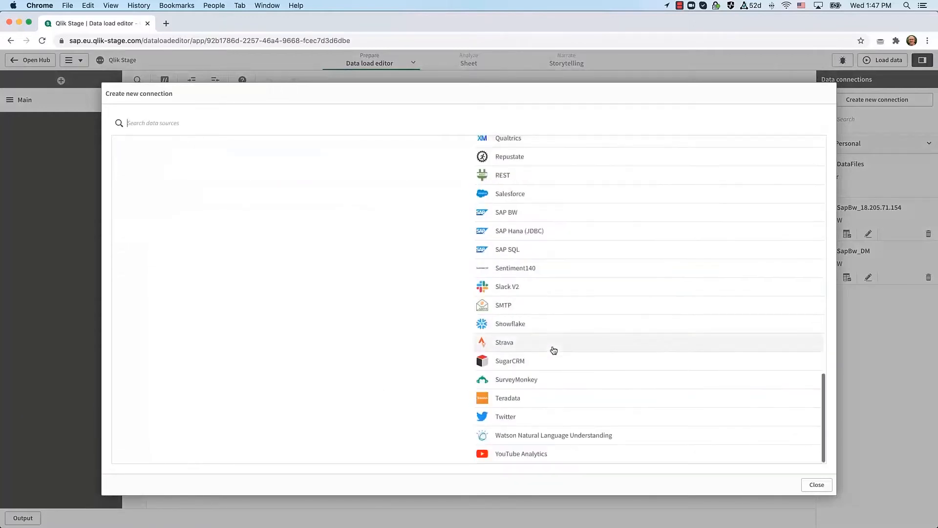
{"action": "left_click", "coordinate": [505, 215]}
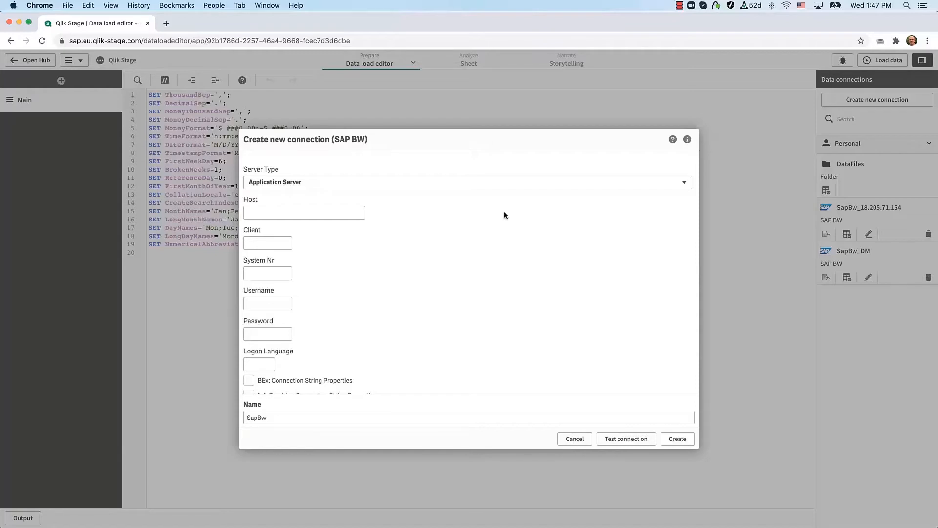
{"action": "scroll", "coordinate": [518, 294], "scroll_direction": "down", "scroll_amount": 1}
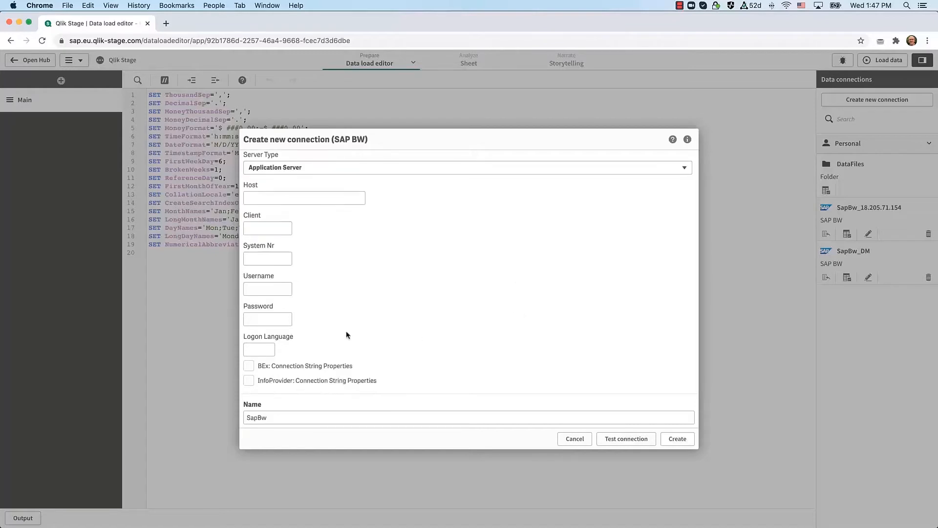
{"action": "left_click", "coordinate": [249, 365]}
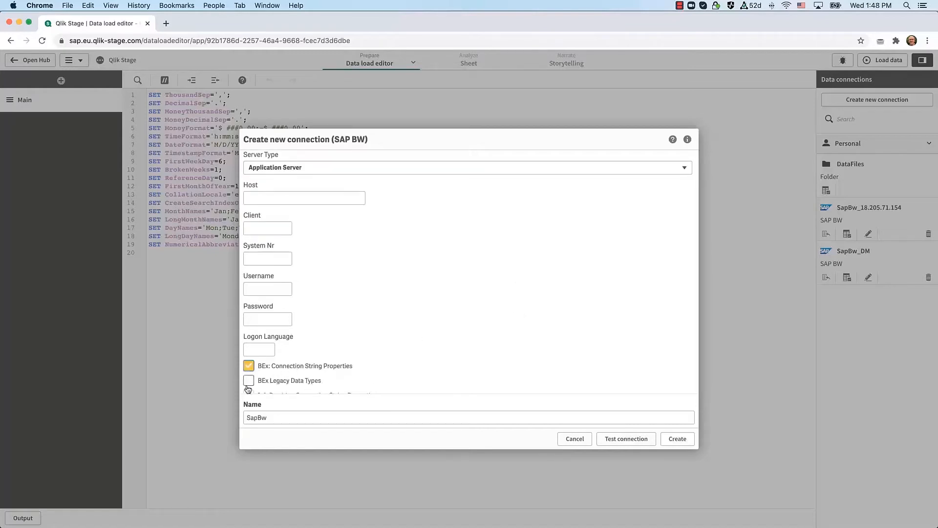
{"action": "scroll", "coordinate": [391, 361], "scroll_direction": "down", "scroll_amount": 1}
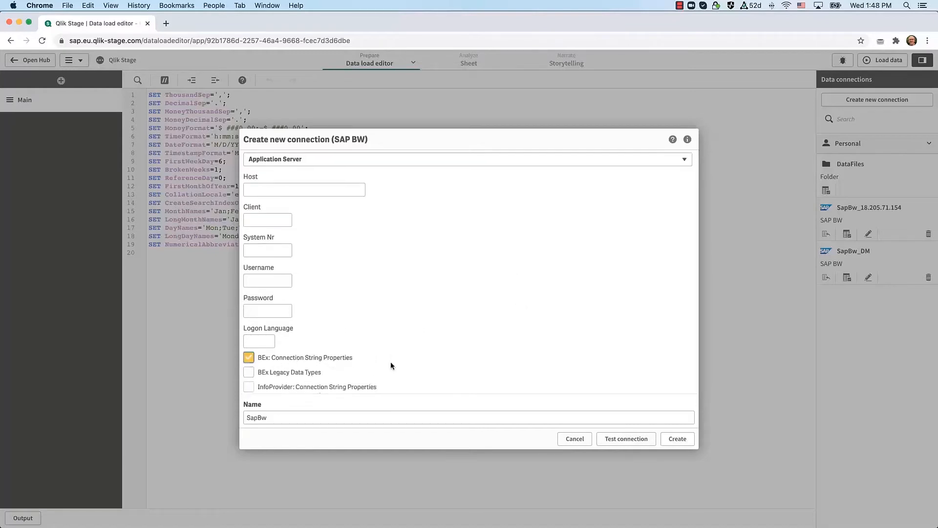
{"action": "left_click", "coordinate": [249, 380]}
{"action": "scroll", "coordinate": [451, 327], "scroll_direction": "down", "scroll_amount": 15}
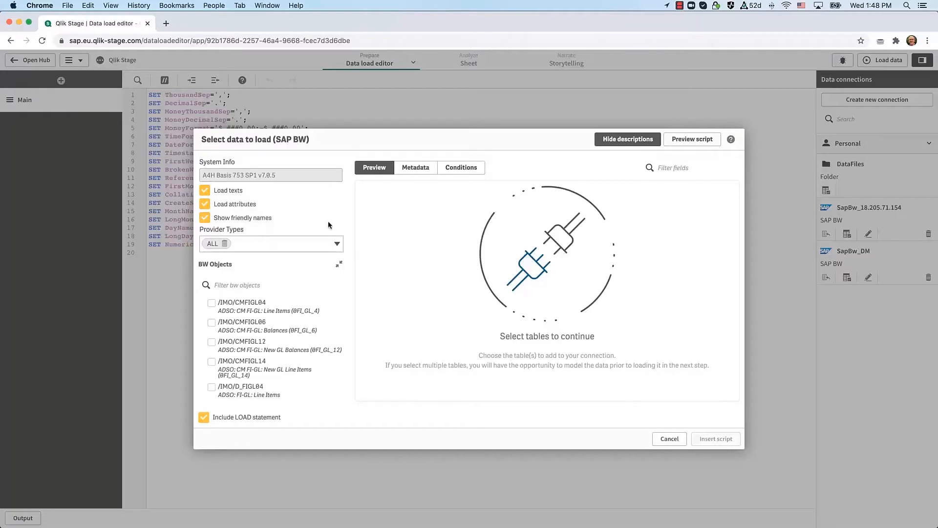
Check the SAP BW provider types, start a load condition on the Order Unit field, and review its operators and values.
{"action": "left_click", "coordinate": [337, 246]}
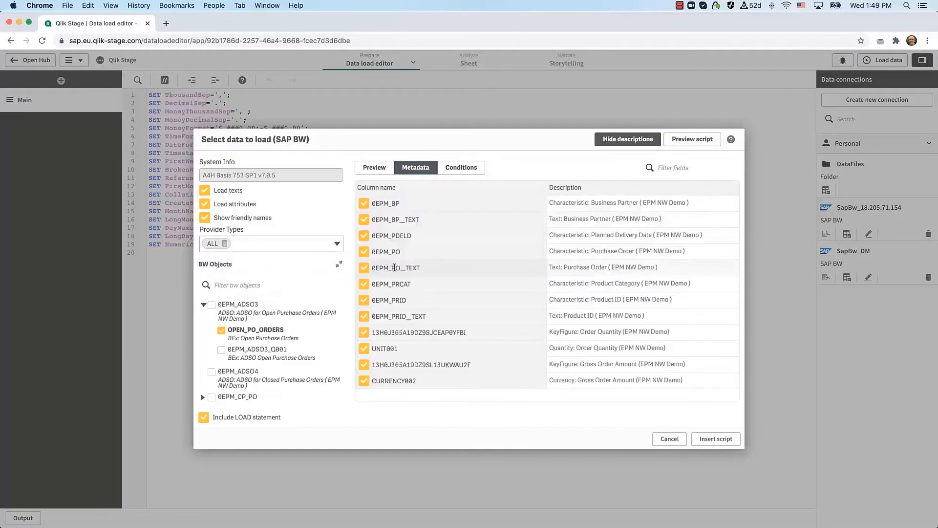
{"action": "left_click", "coordinate": [459, 168]}
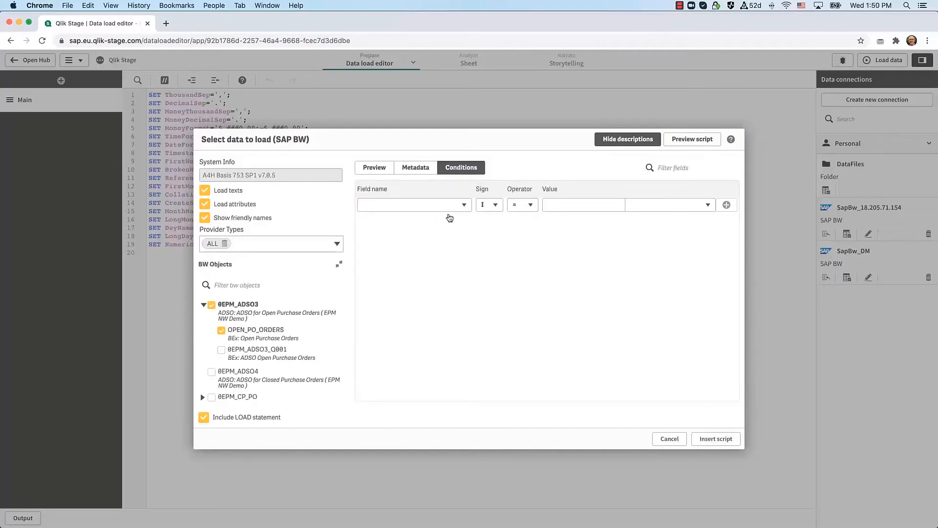
{"action": "left_click", "coordinate": [463, 204]}
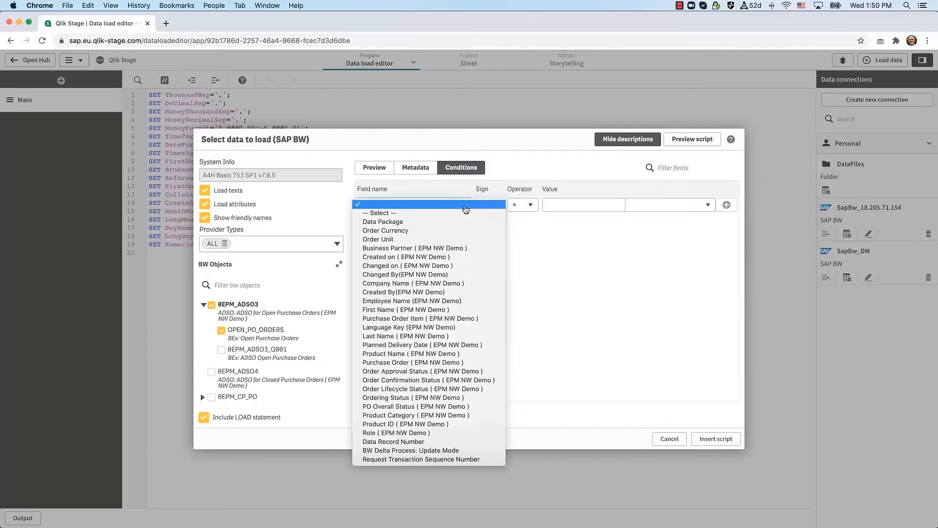
{"action": "left_click", "coordinate": [395, 241]}
{"action": "left_click", "coordinate": [529, 205]}
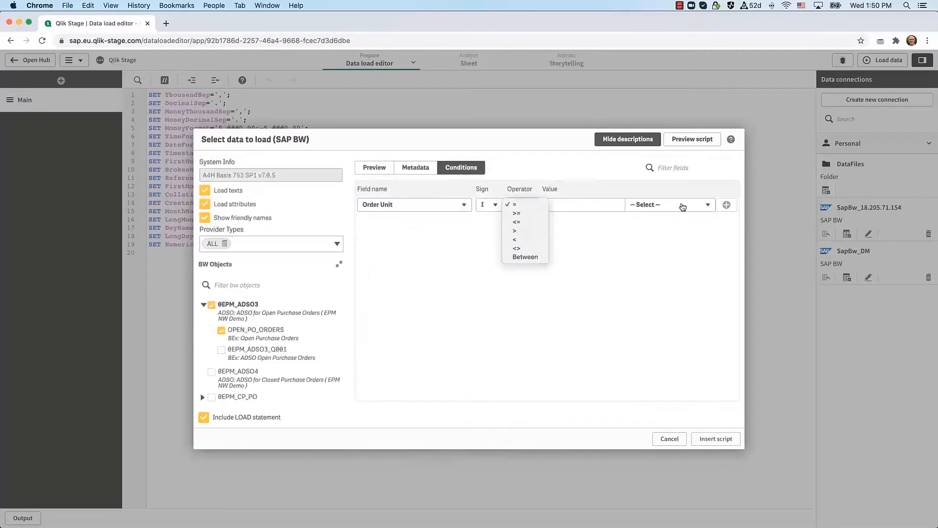
{"action": "left_click", "coordinate": [682, 207]}
{"action": "left_click", "coordinate": [703, 207]}
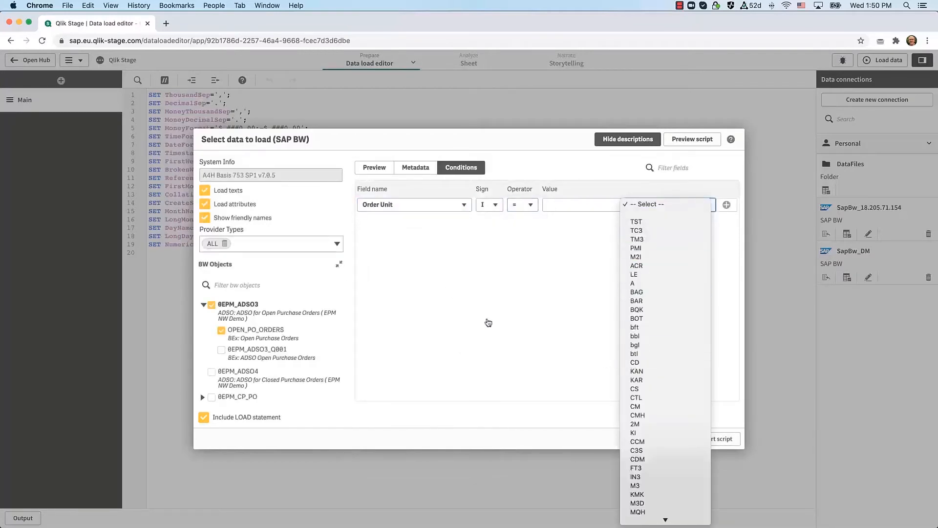
{"action": "left_click", "coordinate": [576, 154]}
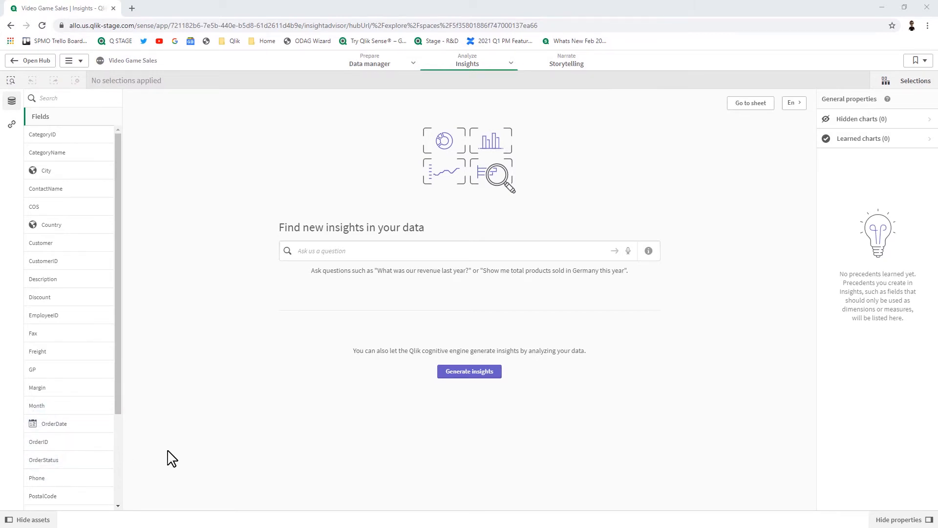
Ask for sales by ProductName in the insights view of the Video Game Sales app.
{"action": "left_click", "coordinate": [333, 254]}
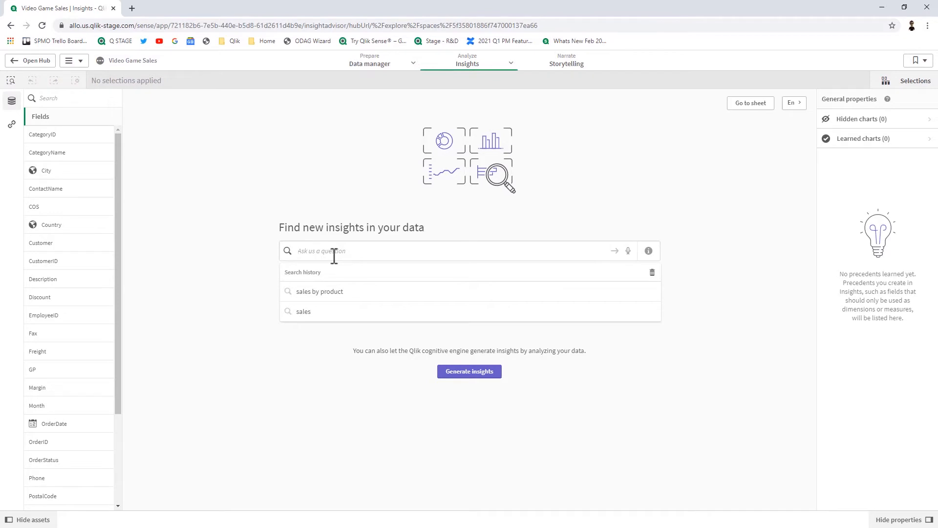
{"action": "type", "text": "sales"}
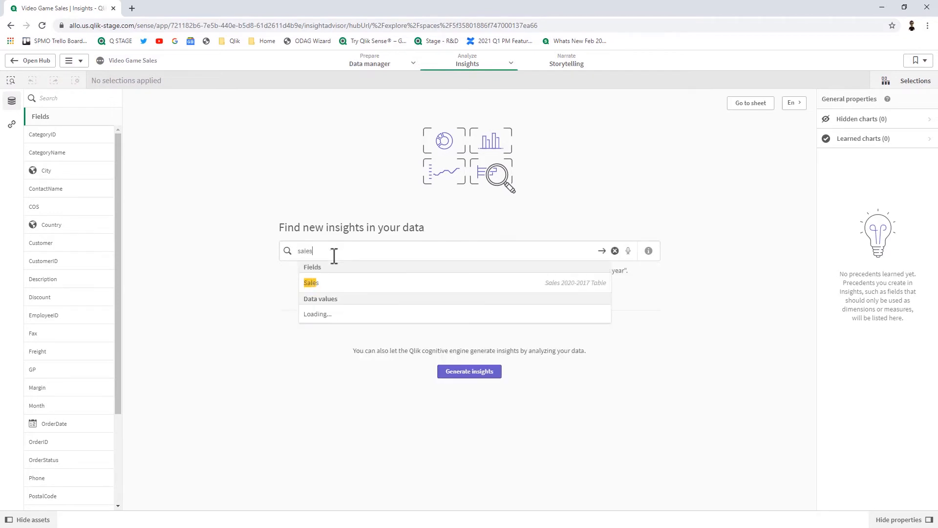
{"action": "type", "text": " by pro"}
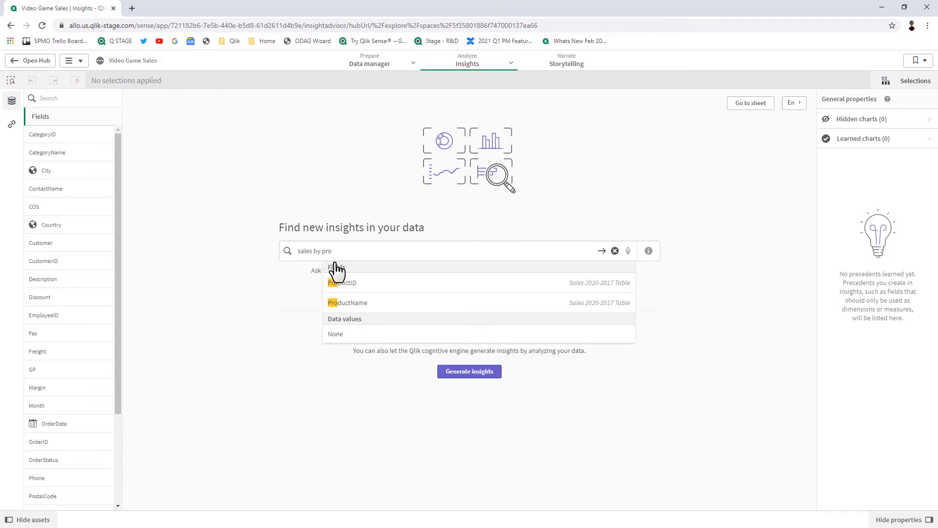
{"action": "left_click", "coordinate": [348, 302]}
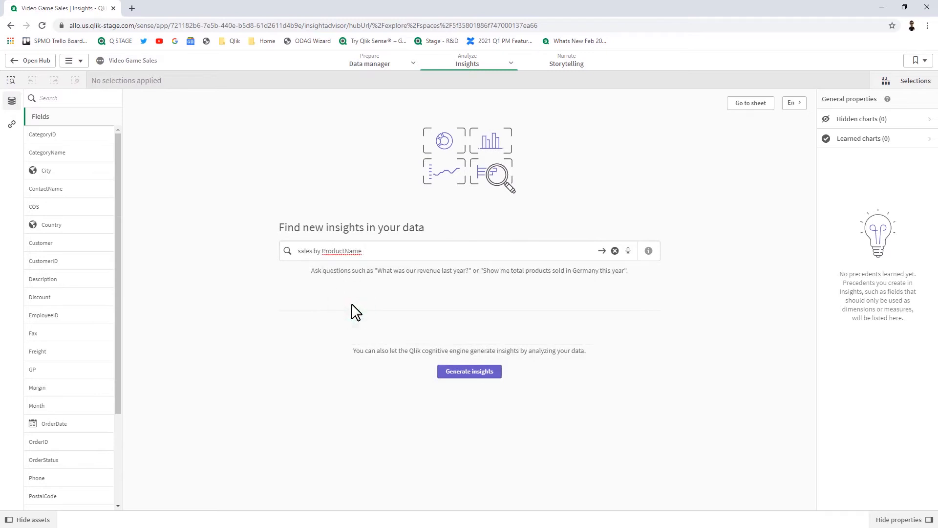
{"action": "key", "text": "Return"}
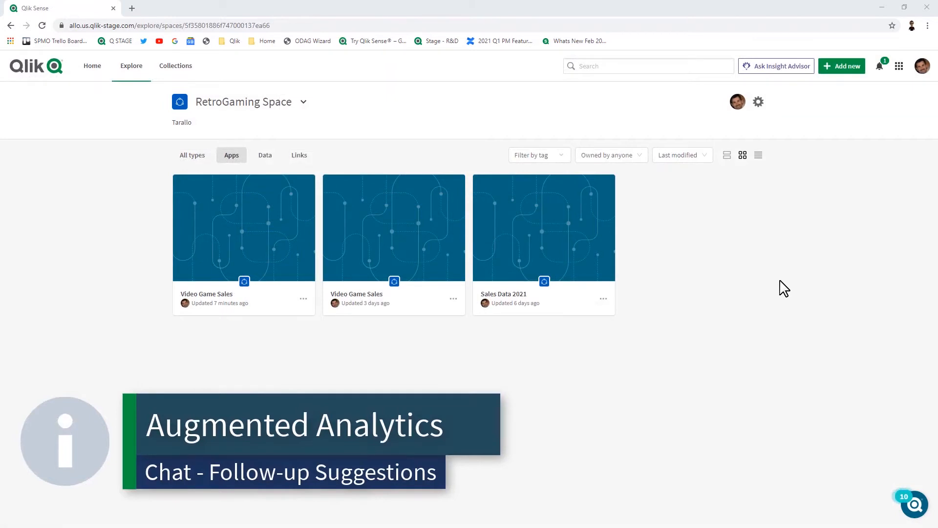
In Insight Advisor Chat, show the available apps, choose Sales Data 2021, and apply the Sales measure.
{"action": "left_click", "coordinate": [795, 67]}
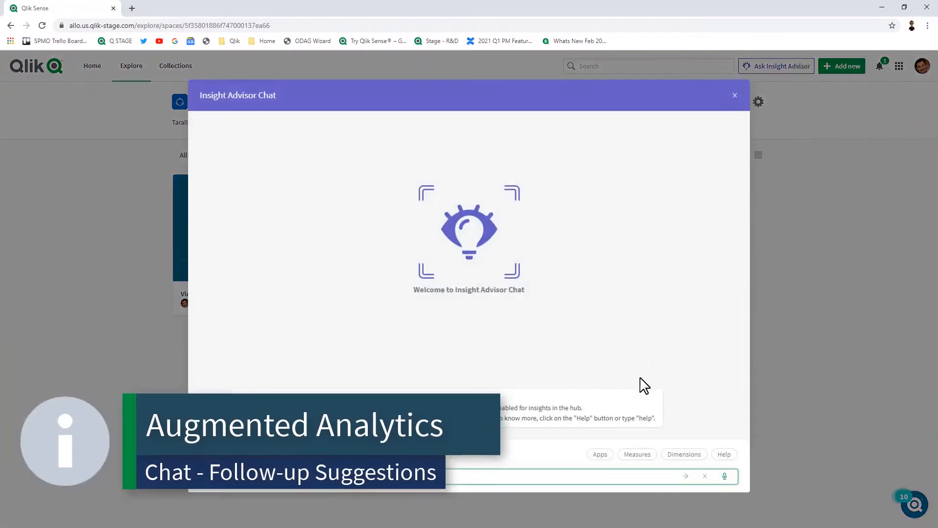
{"action": "left_click", "coordinate": [599, 455]}
{"action": "left_click", "coordinate": [485, 415]}
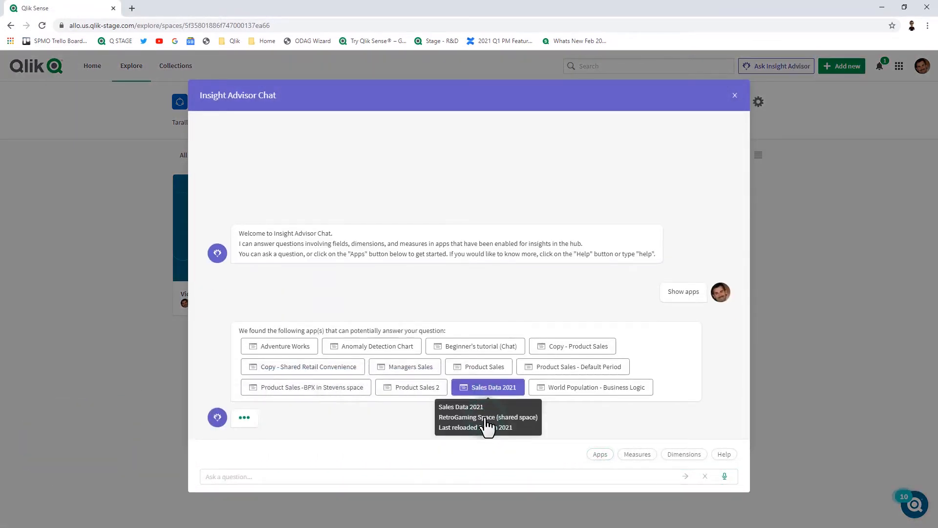
{"action": "left_click", "coordinate": [564, 418]}
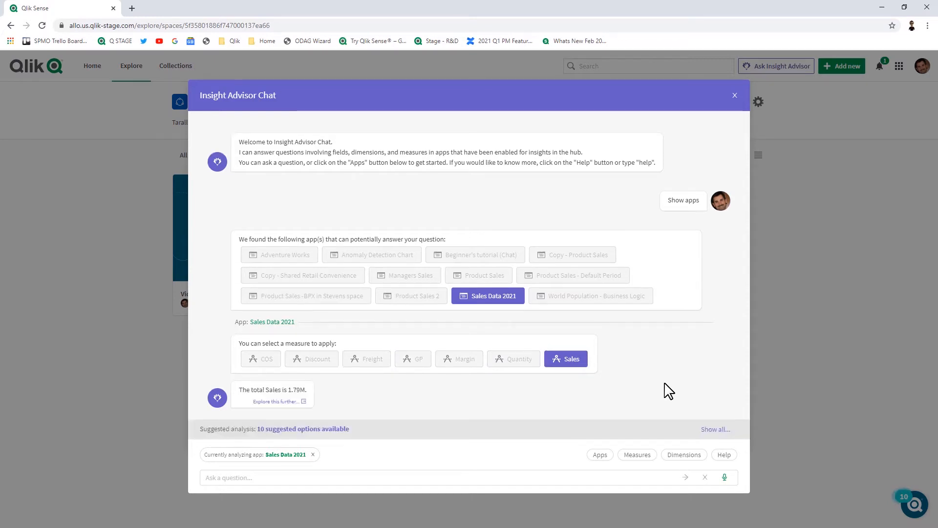
Show the suggested analysis options for the Sales Data 2021 app in Insight Advisor Chat.
{"action": "left_click", "coordinate": [335, 430]}
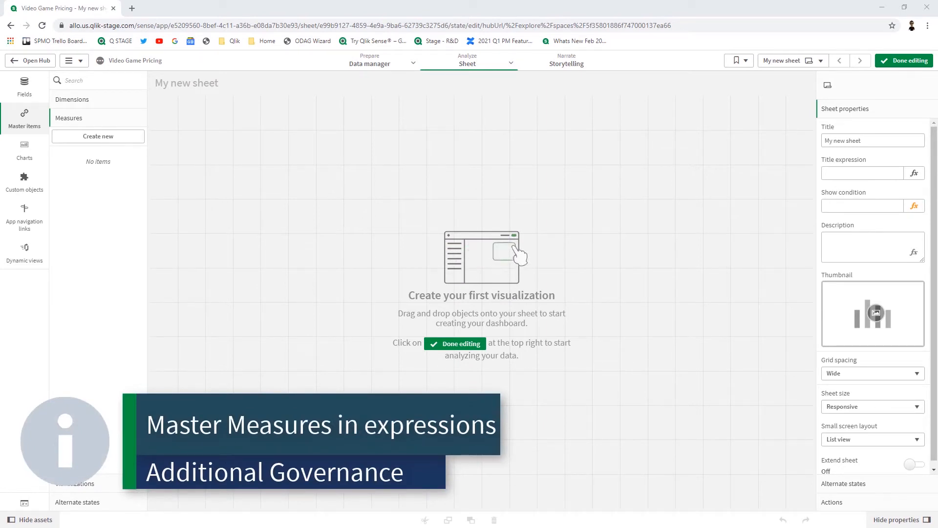
Create master measure "Today - price loose" with expression SUM({<LoadDate={'$(=Today())'},Condition={Loose}>}[Loose Price]) and place it on the empty sheet.
{"action": "left_click", "coordinate": [115, 138]}
{"action": "left_click", "coordinate": [373, 175]}
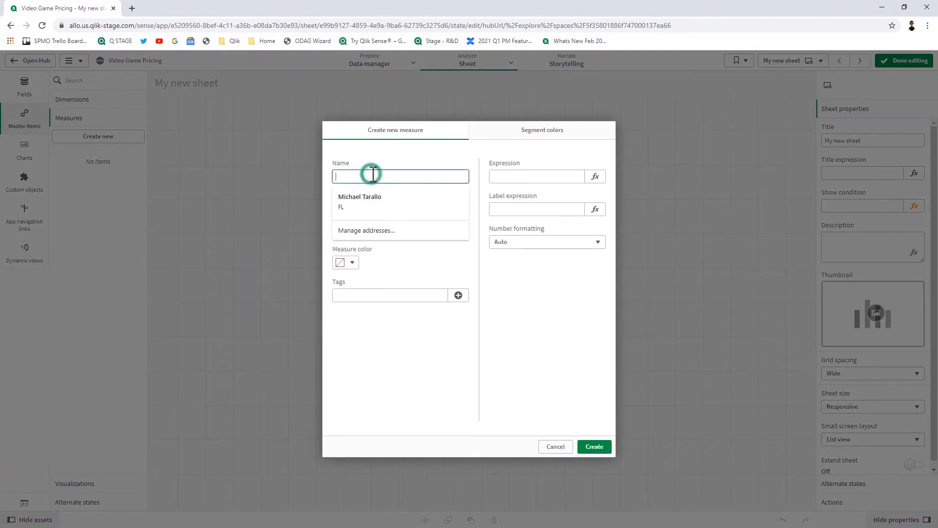
{"action": "type", "text": "Toda"}
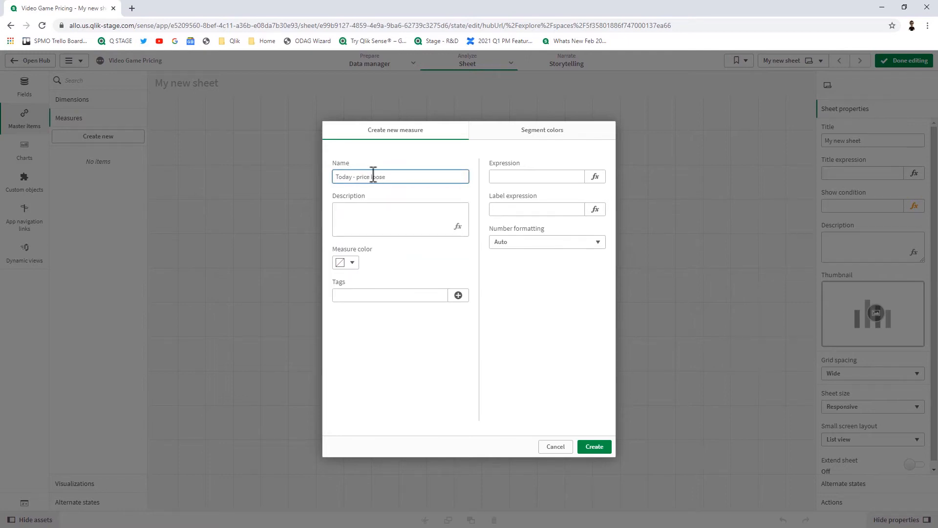
{"action": "type", "text": "y - price loose"}
{"action": "left_click", "coordinate": [595, 176]}
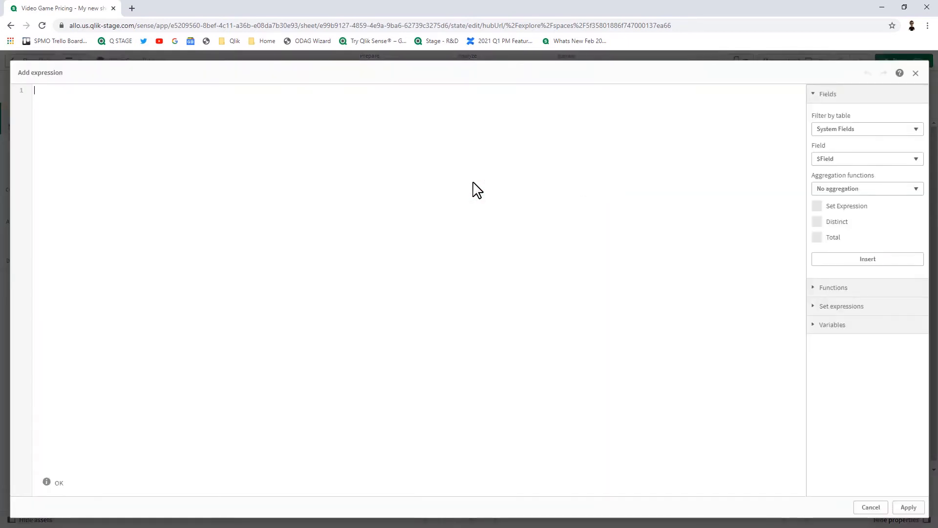
{"action": "type", "text": "SUM({<LoadDate={'$(=Today())'},Condition={Loose}>}[Loose Price])"}
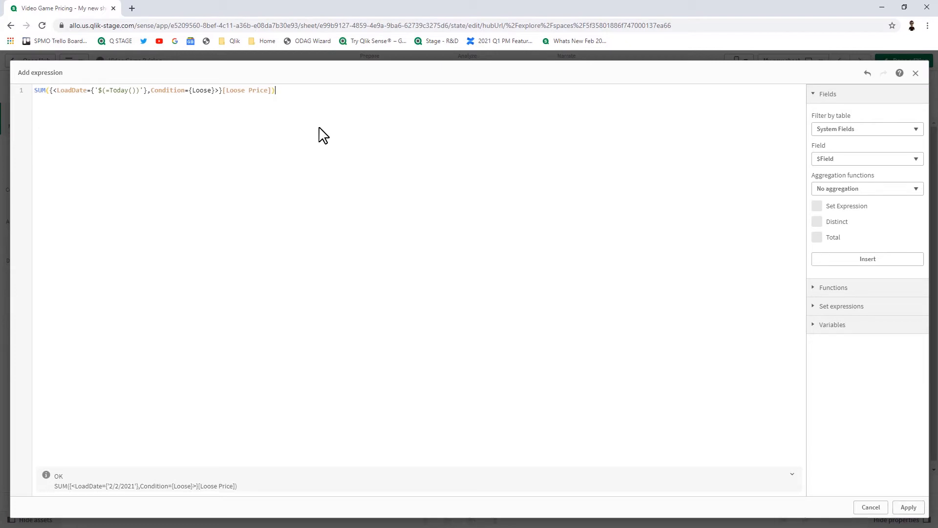
{"action": "left_click", "coordinate": [906, 507]}
{"action": "left_click", "coordinate": [599, 446]}
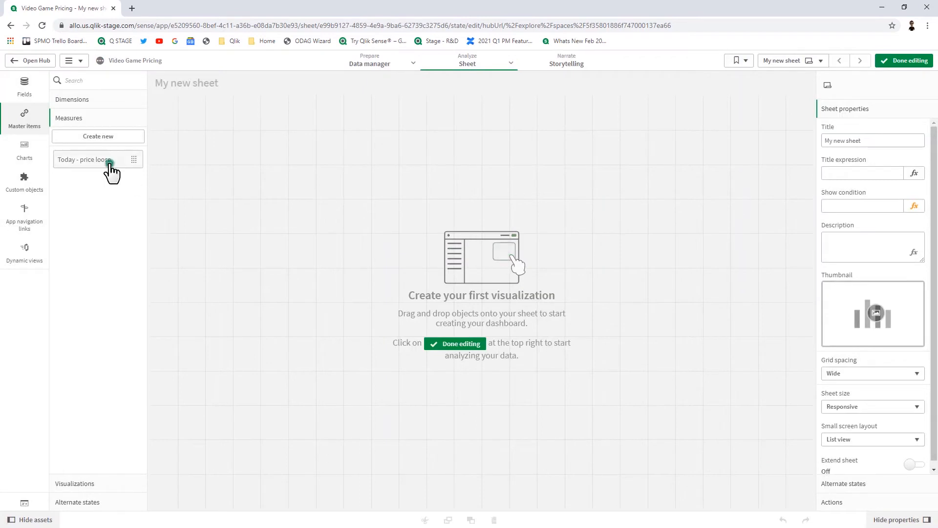
{"action": "left_click_drag", "start_coordinate": [108, 169], "coordinate": [247, 138]}
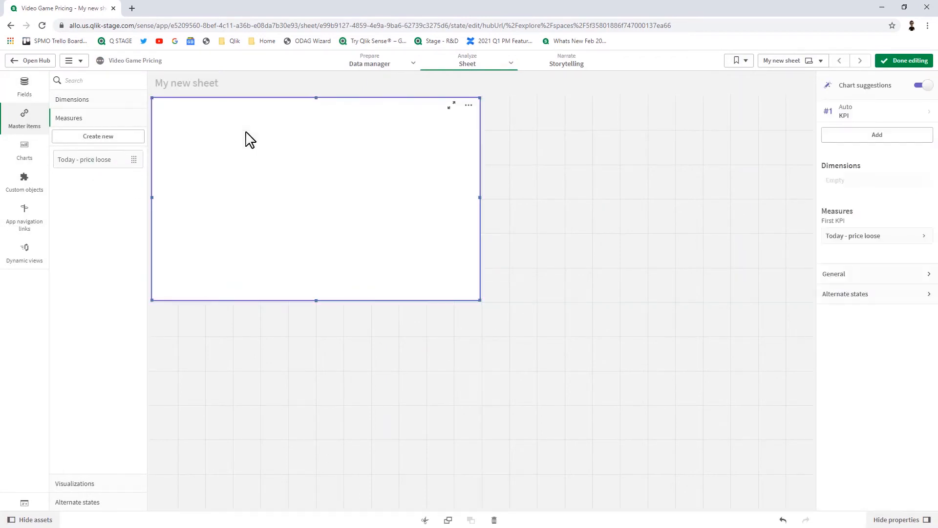
Duplicate the "Today - price loose" master measure and rename the copy "Today - price CIB".
{"action": "right_click", "coordinate": [93, 161]}
{"action": "left_click", "coordinate": [116, 169]}
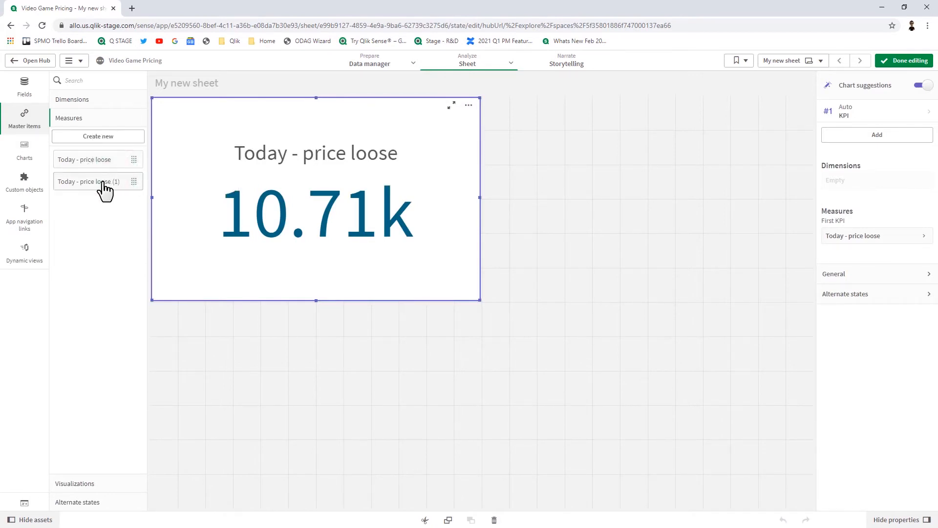
{"action": "right_click", "coordinate": [105, 185]}
{"action": "left_click", "coordinate": [115, 177]}
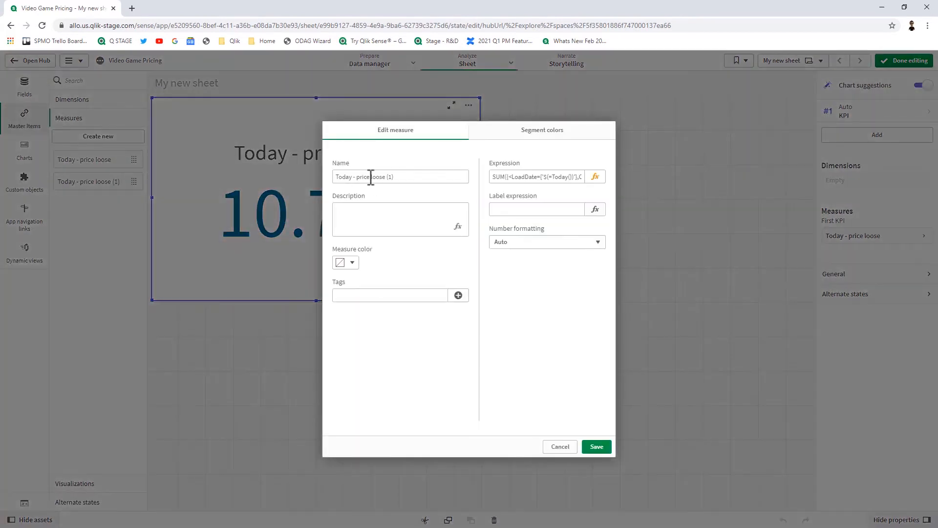
{"action": "left_click", "coordinate": [371, 177]}
{"action": "left_click_drag", "start_coordinate": [371, 177], "coordinate": [456, 193]}
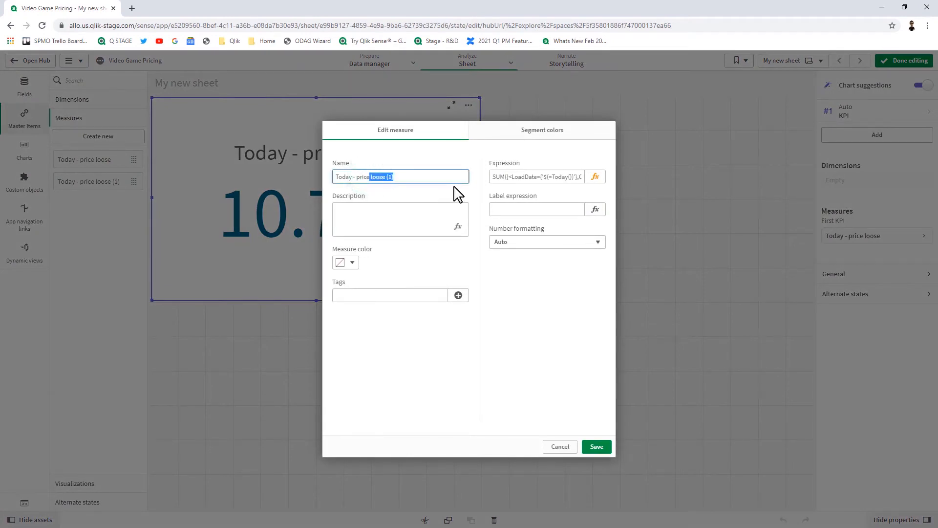
{"action": "key", "text": "BackSpace"}
{"action": "type", "text": "CIB"}
In the copied measure's expression, change the Condition value to CIB.
{"action": "left_click", "coordinate": [595, 177]}
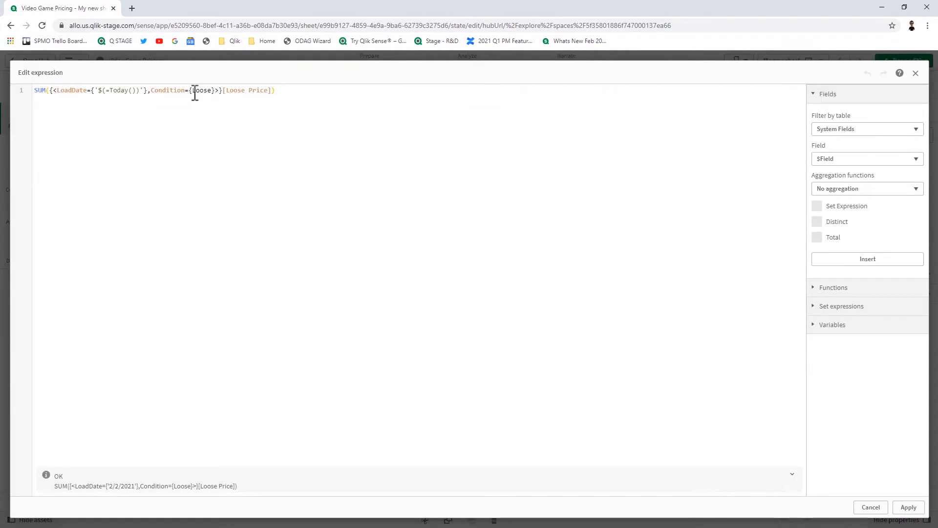
{"action": "left_click", "coordinate": [195, 91]}
{"action": "type", "text": "CIB"}
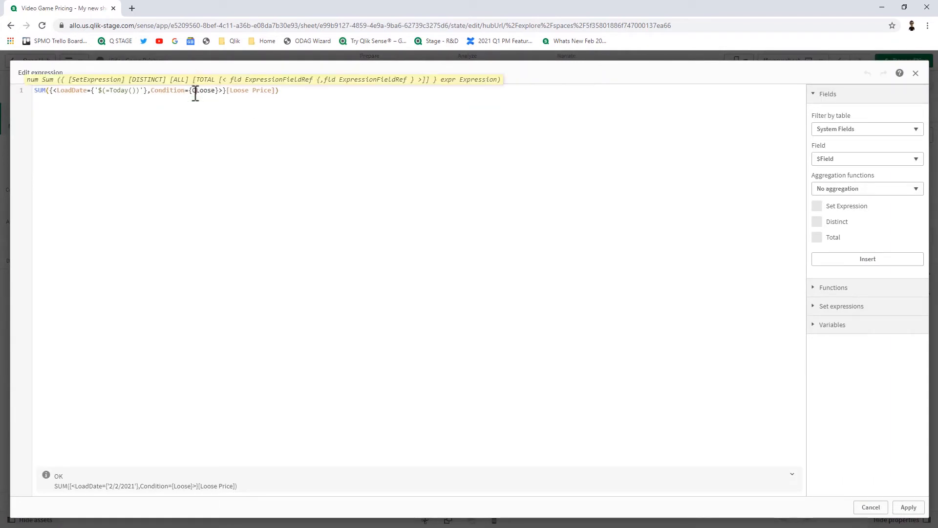
{"action": "key", "text": "Delete"}
{"action": "key", "text": "Delete"}
{"action": "key", "text": "Delete"}
{"action": "key", "text": "Delete"}
{"action": "key", "text": "Delete"}
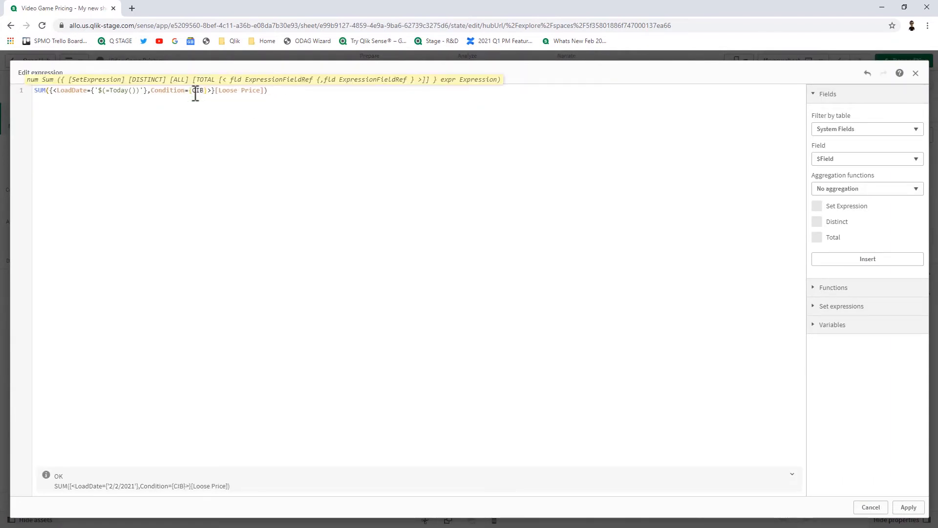
Change the summed field to [CIB Price], save the measure, and add it to the sheet beside the loose price KPI.
{"action": "left_click_drag", "start_coordinate": [218, 90], "coordinate": [240, 89]}
{"action": "type", "text": "S"}
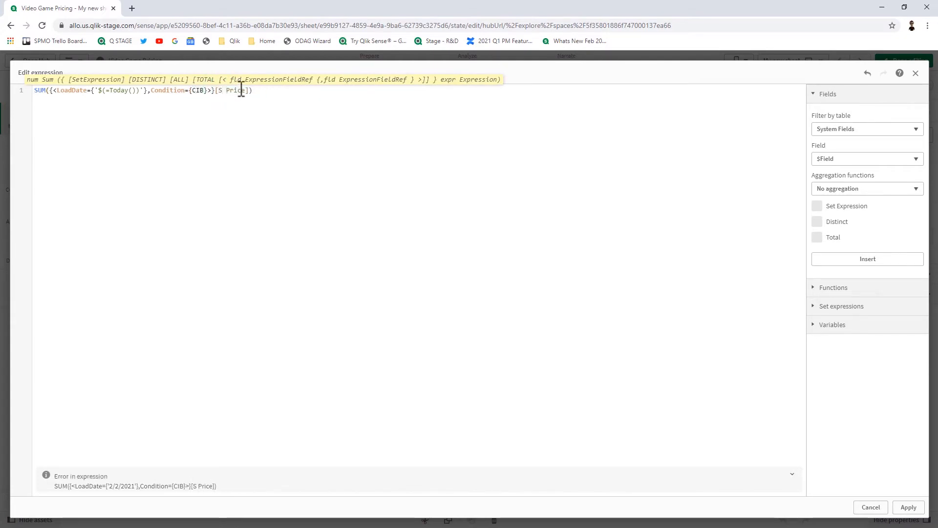
{"action": "key", "text": "BackSpace"}
{"action": "type", "text": "CIB"}
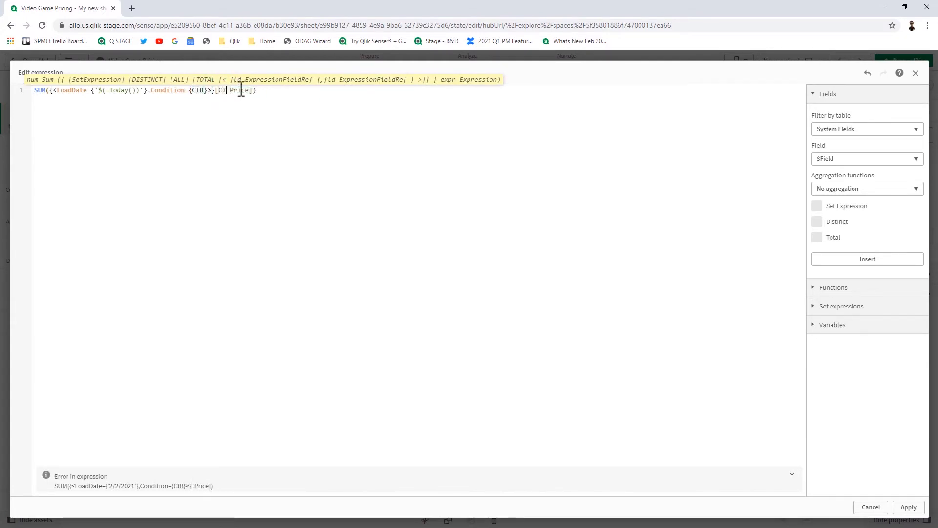
{"action": "left_click", "coordinate": [226, 136]}
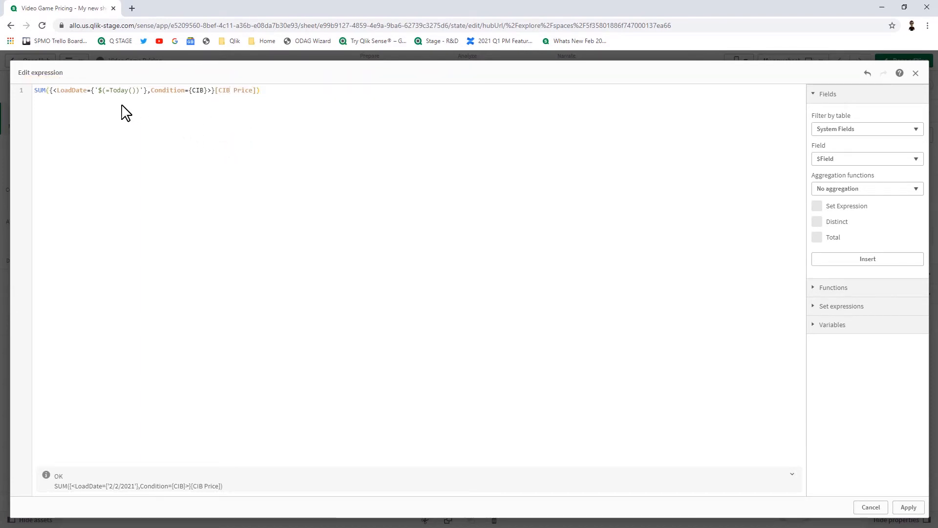
{"action": "left_click", "coordinate": [907, 507]}
{"action": "left_click", "coordinate": [605, 447]}
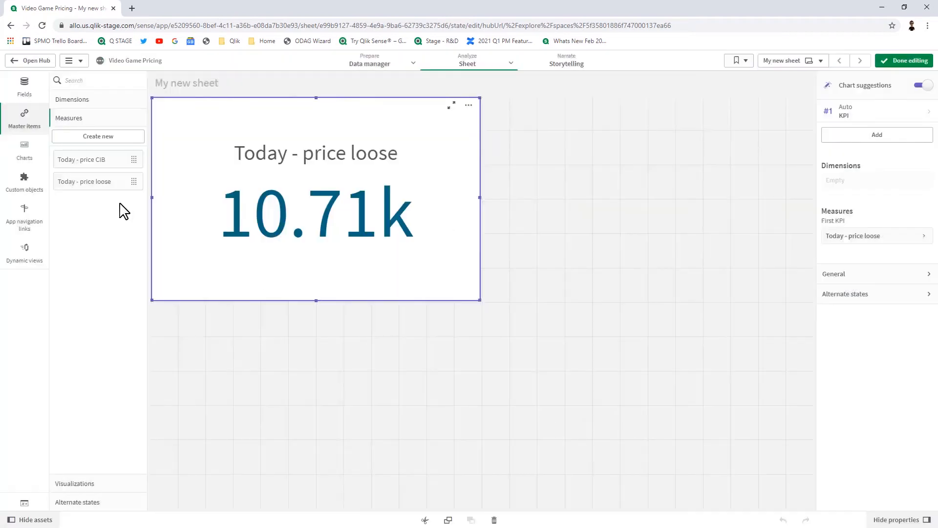
{"action": "left_click_drag", "start_coordinate": [100, 159], "coordinate": [605, 272]}
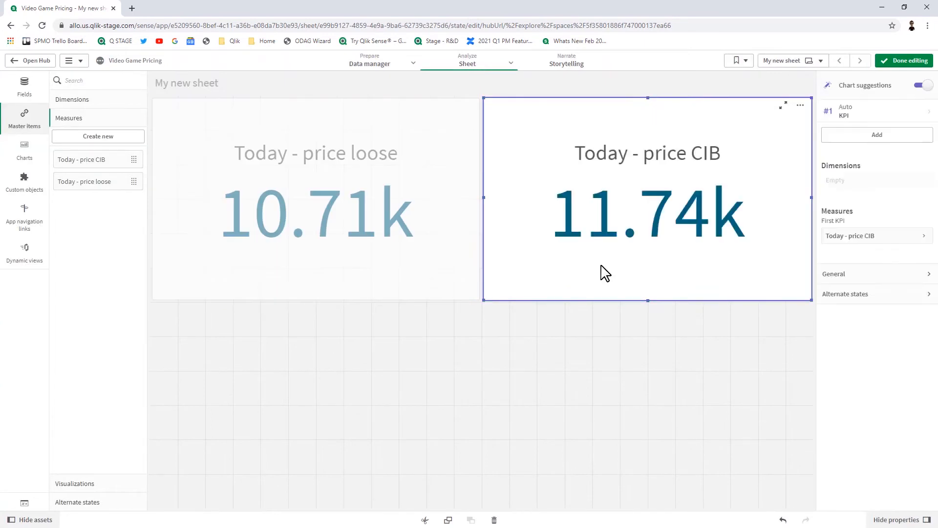
{"action": "left_click", "coordinate": [425, 349]}
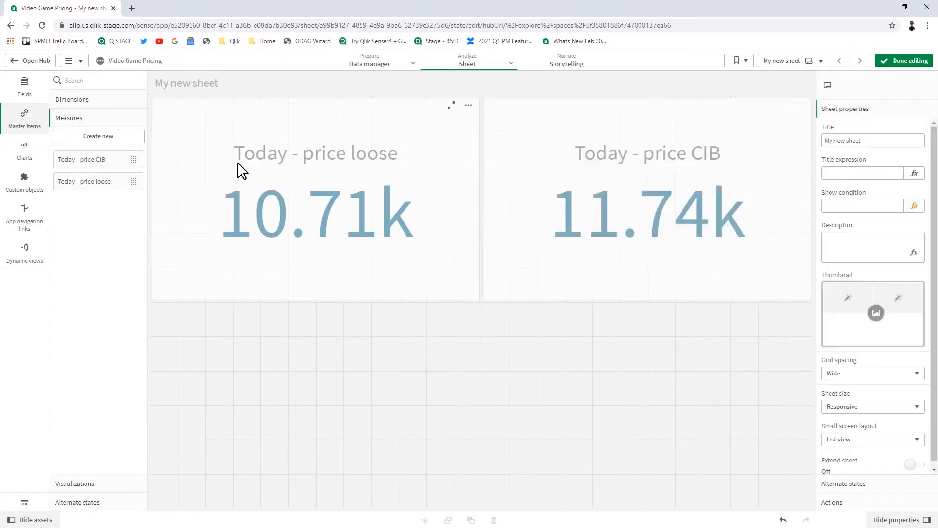
Start a new master measure named "Total Collection Value".
{"action": "left_click", "coordinate": [113, 138]}
{"action": "left_click", "coordinate": [351, 177]}
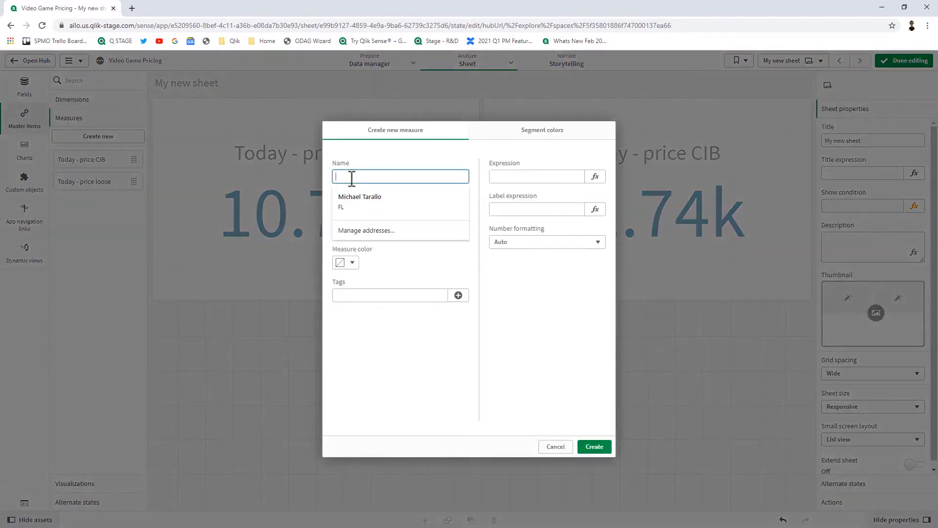
{"action": "type", "text": "Total"}
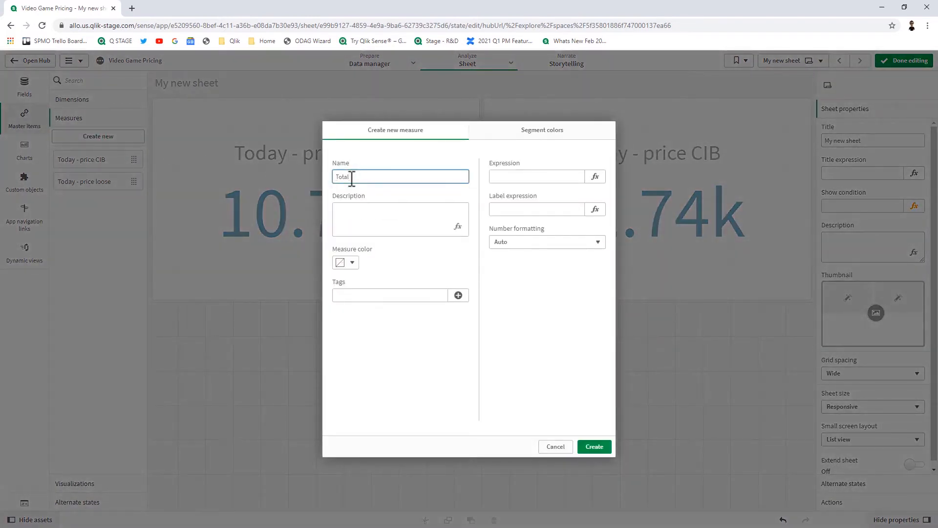
{"action": "type", "text": " Collection Value"}
Build the measure's expression from the existing master measures as [Today - price CIB] + [Today - price loose] and apply it.
{"action": "left_click", "coordinate": [594, 177]}
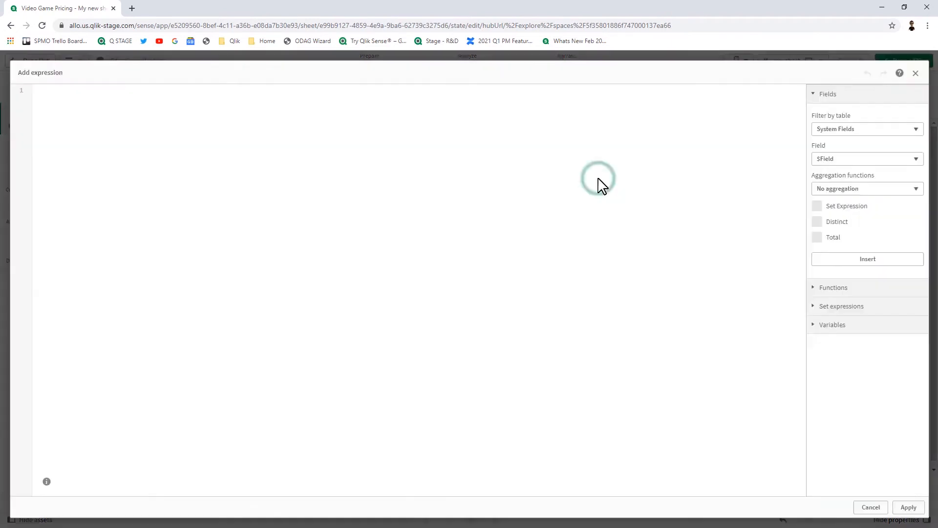
{"action": "type", "text": "to"}
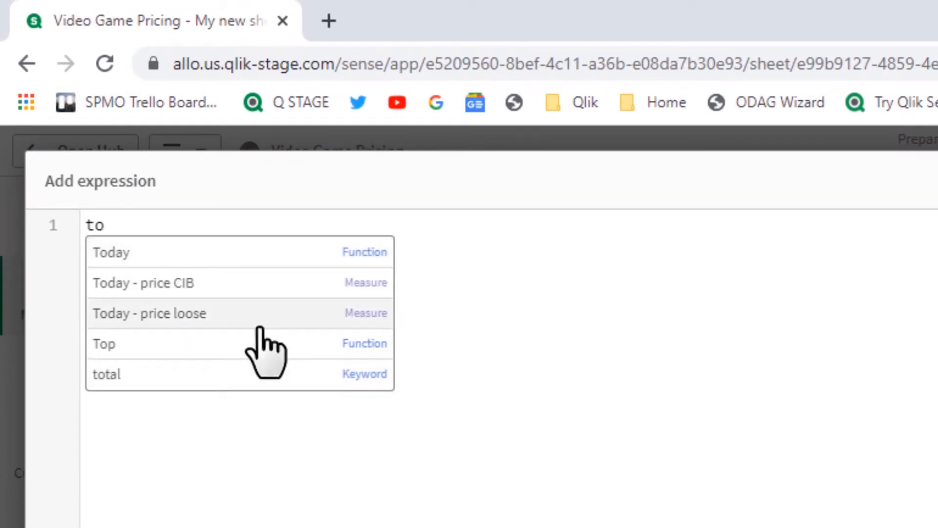
{"action": "type", "text": "d"}
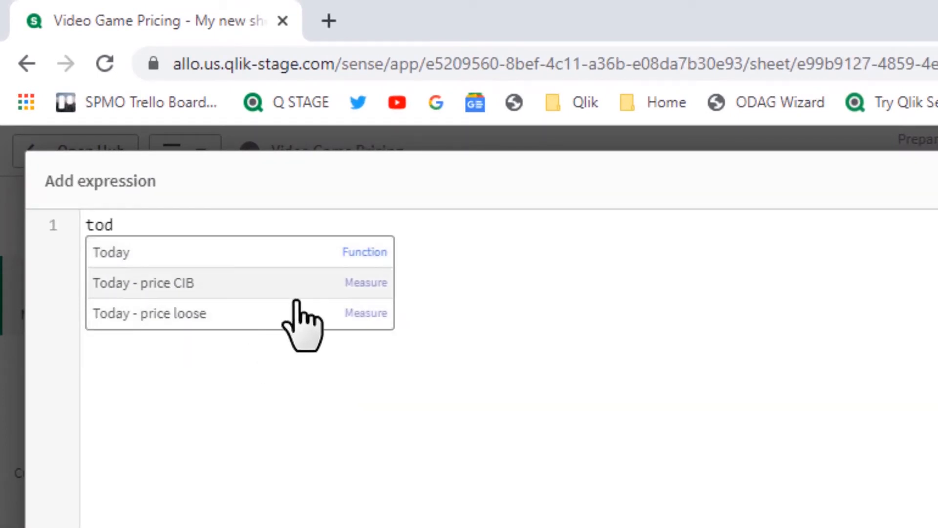
{"action": "left_click", "coordinate": [314, 288]}
{"action": "type", "text": "+"}
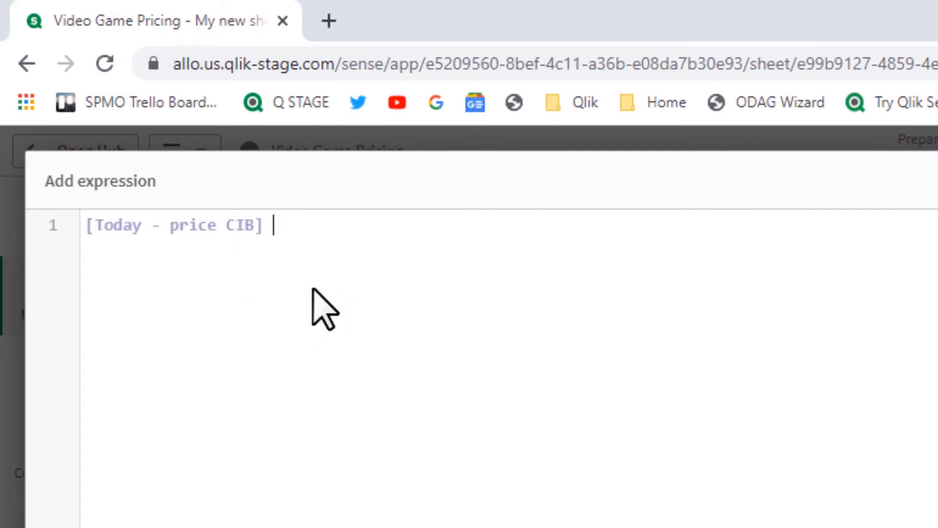
{"action": "type", "text": " tod"}
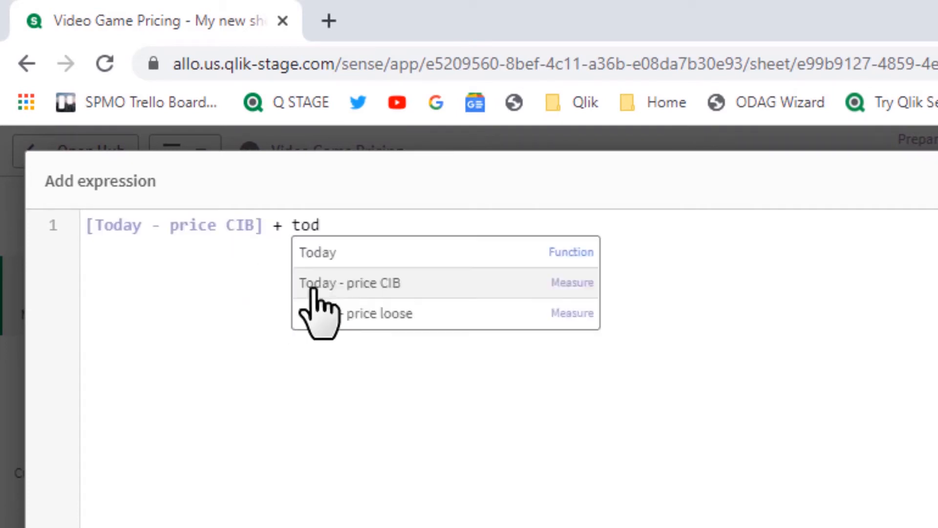
{"action": "left_click", "coordinate": [345, 305]}
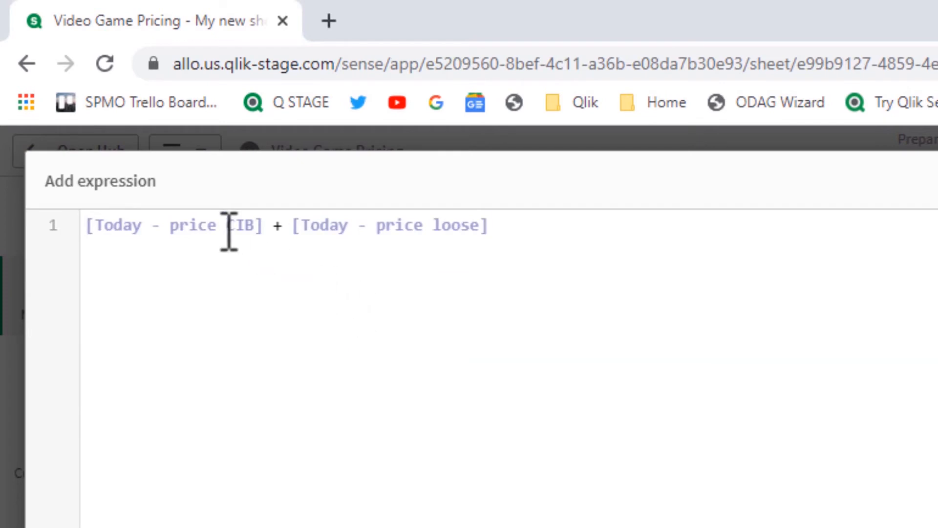
{"action": "left_click", "coordinate": [906, 508]}
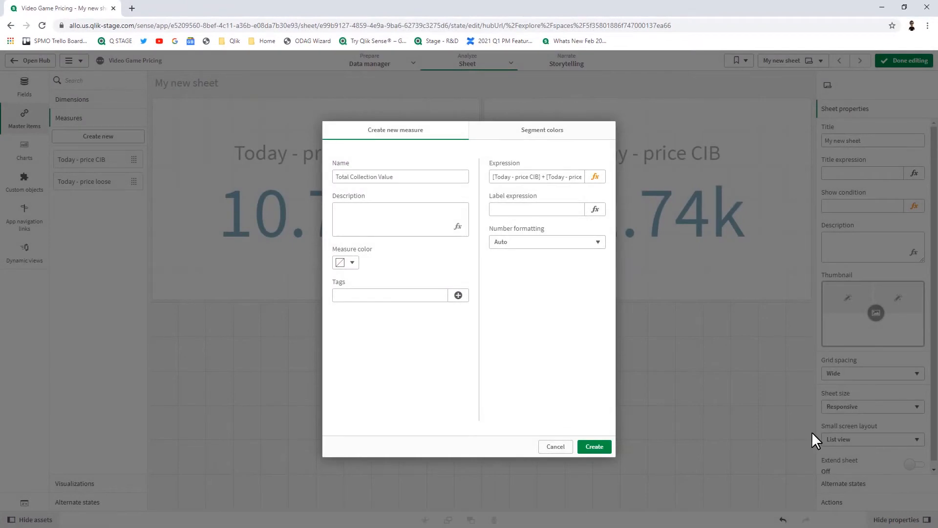
Create the Total Collection Value measure with Money number formatting and place it on the sheet below the loose price KPI.
{"action": "left_click", "coordinate": [581, 244]}
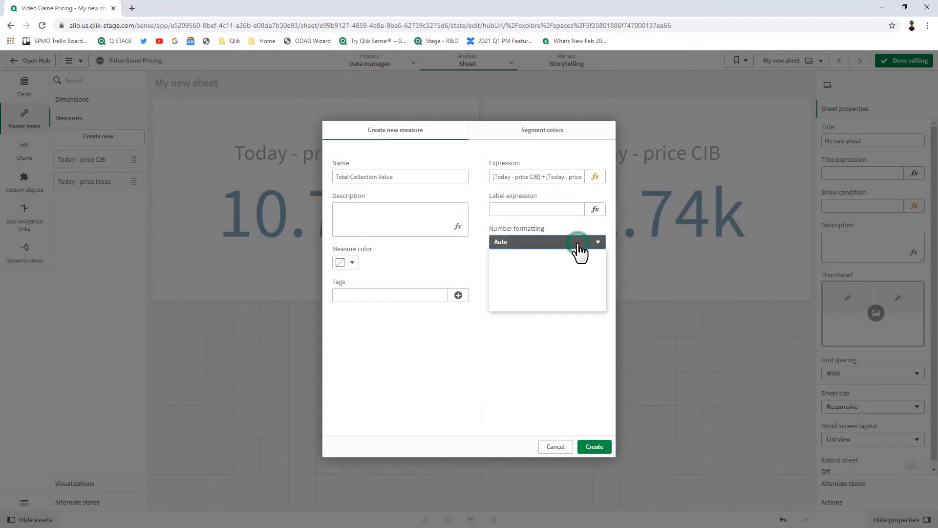
{"action": "left_click", "coordinate": [557, 272]}
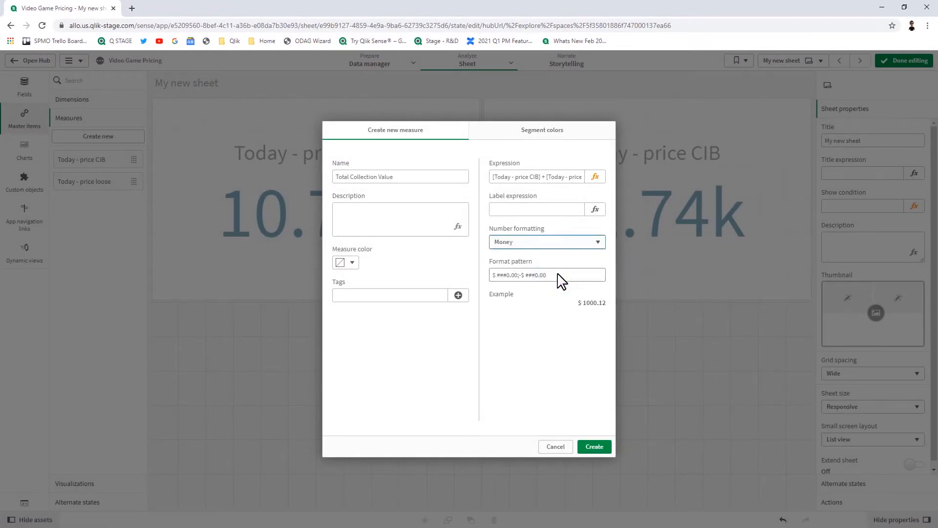
{"action": "left_click", "coordinate": [606, 447]}
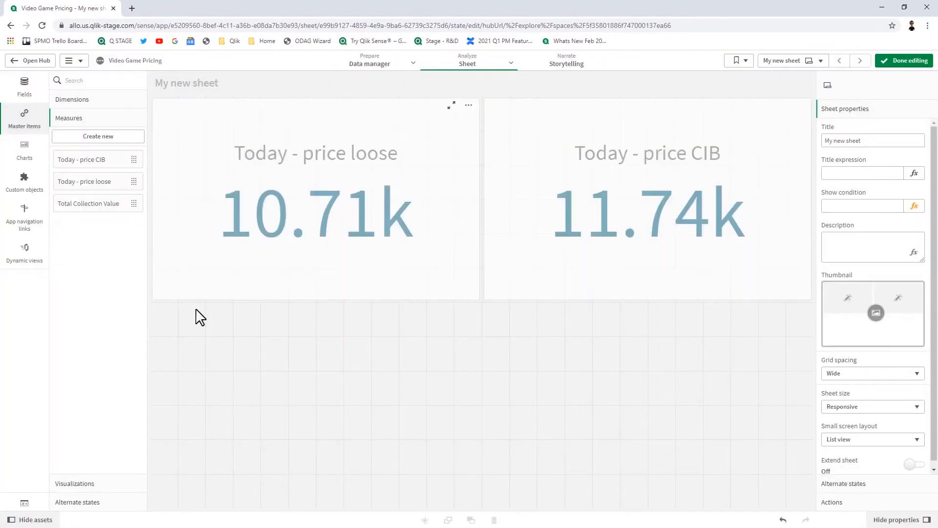
{"action": "left_click_drag", "start_coordinate": [87, 205], "coordinate": [321, 408]}
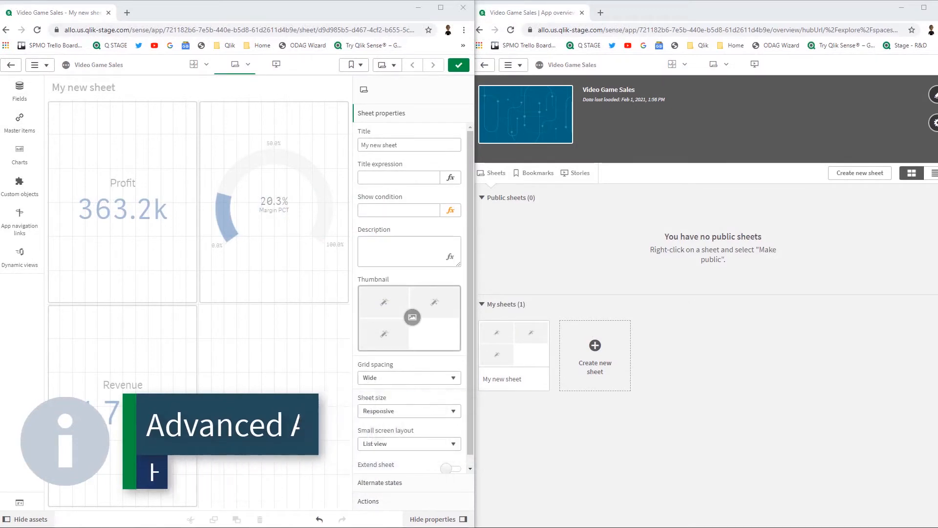
Set the show condition of the sheet "My new sheet" to 0.
{"action": "left_click", "coordinate": [272, 424]}
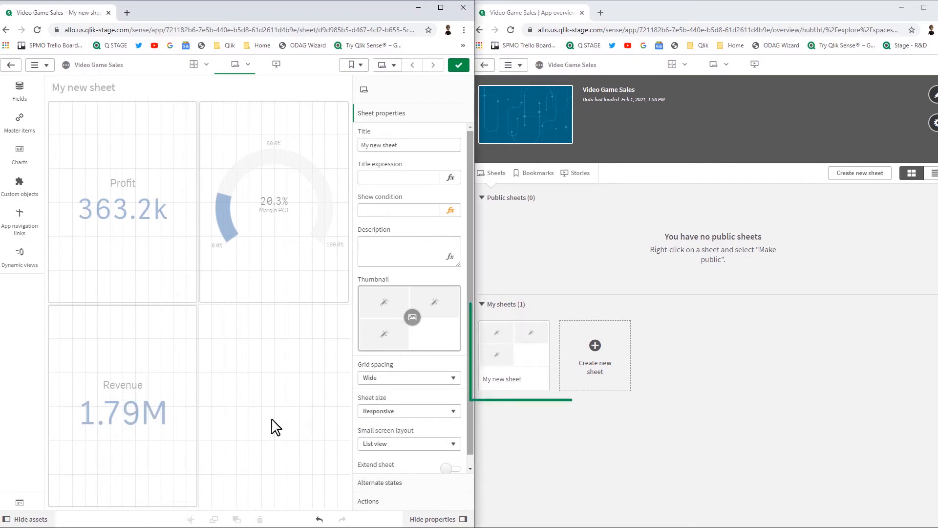
{"action": "left_click", "coordinate": [407, 210]}
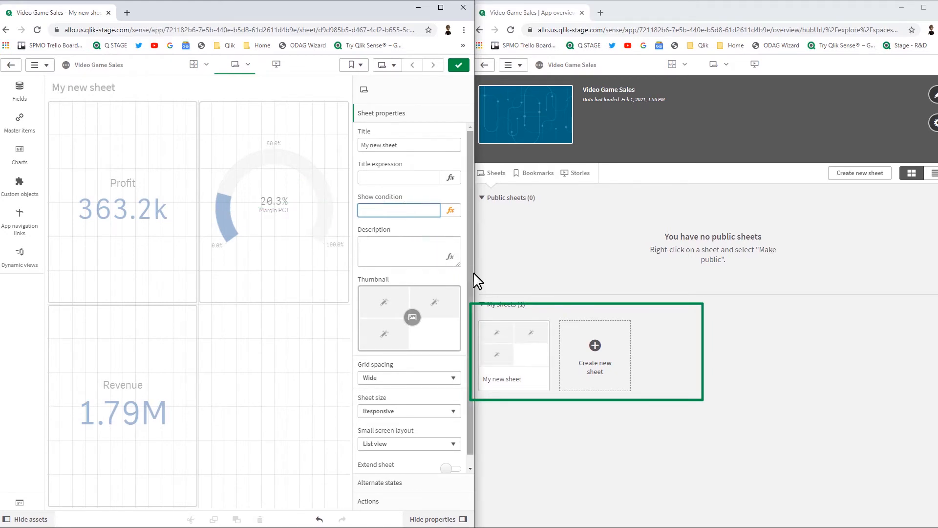
{"action": "type", "text": "0"}
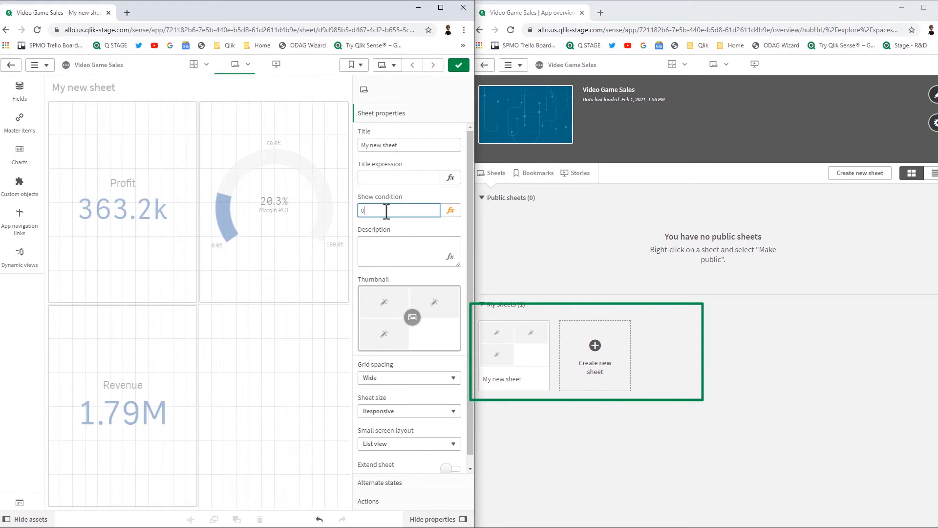
{"action": "key", "text": "Return"}
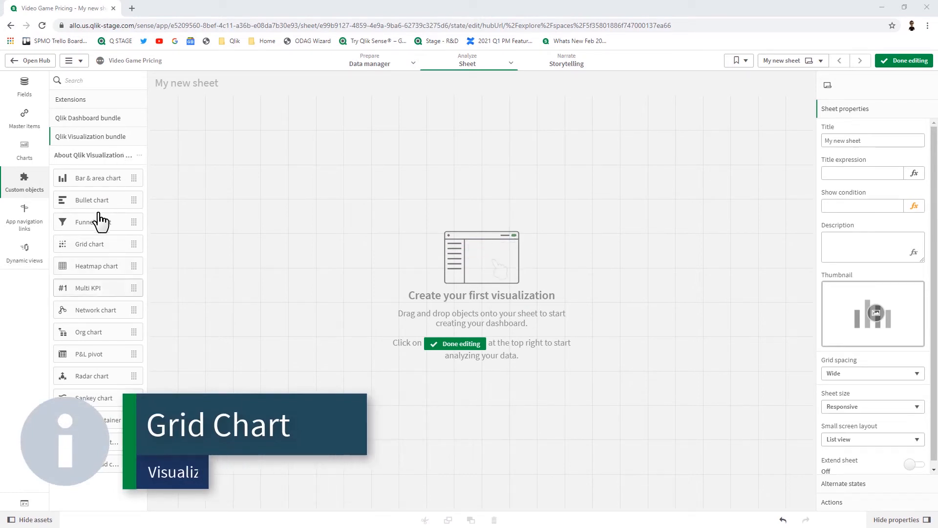
Add a Grid chart enlarged to fill the sheet and give it the All Time - Total Collection Value measure.
{"action": "left_click_drag", "start_coordinate": [95, 244], "coordinate": [300, 243]}
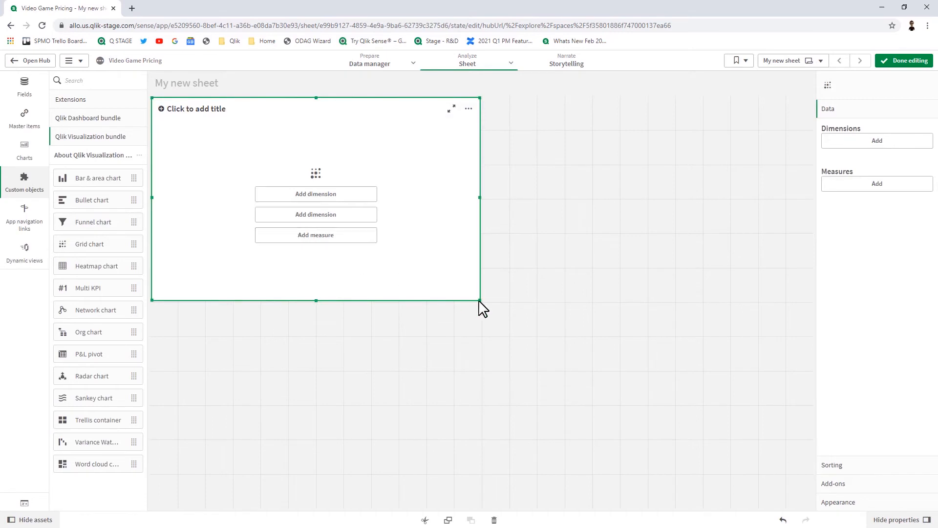
{"action": "left_click_drag", "start_coordinate": [480, 300], "coordinate": [810, 503]}
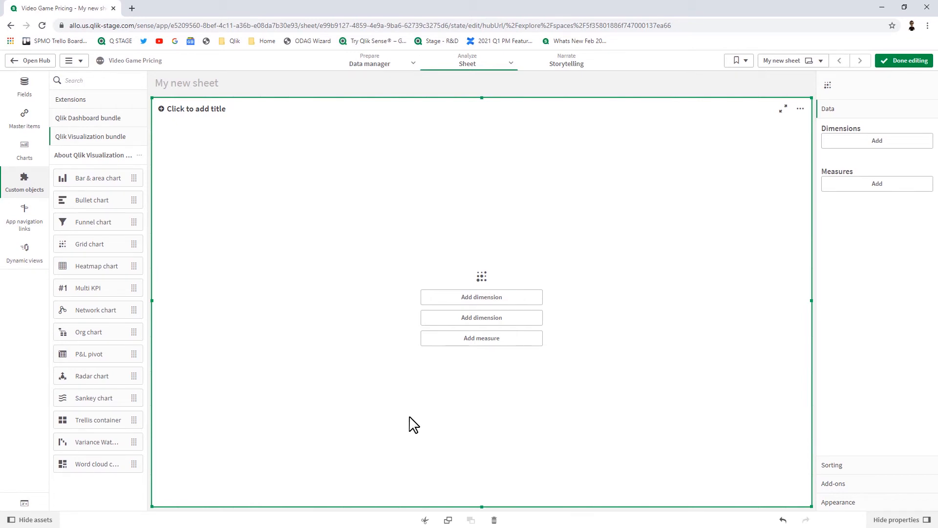
{"action": "left_click", "coordinate": [483, 342]}
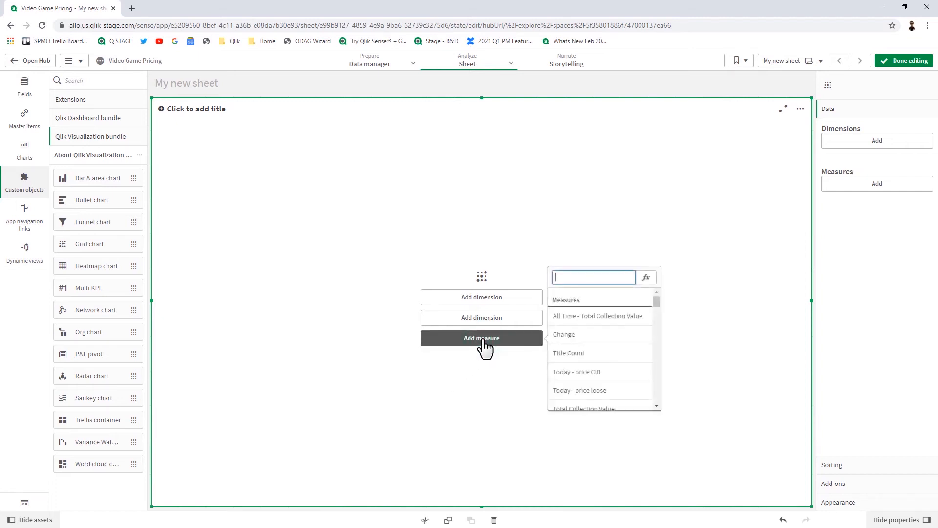
{"action": "left_click", "coordinate": [613, 318]}
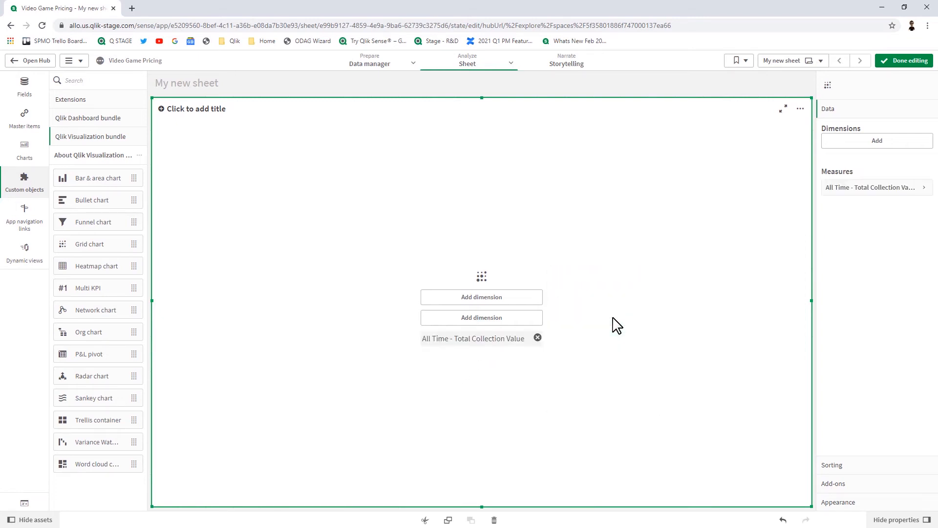
Add LoadDate and Platform as the grid chart's two dimensions.
{"action": "left_click", "coordinate": [503, 323]}
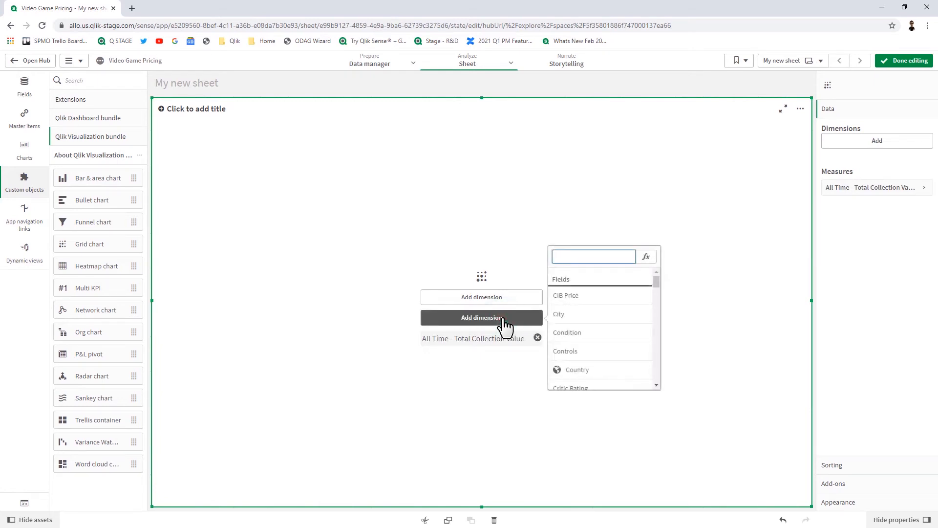
{"action": "type", "text": "lo"}
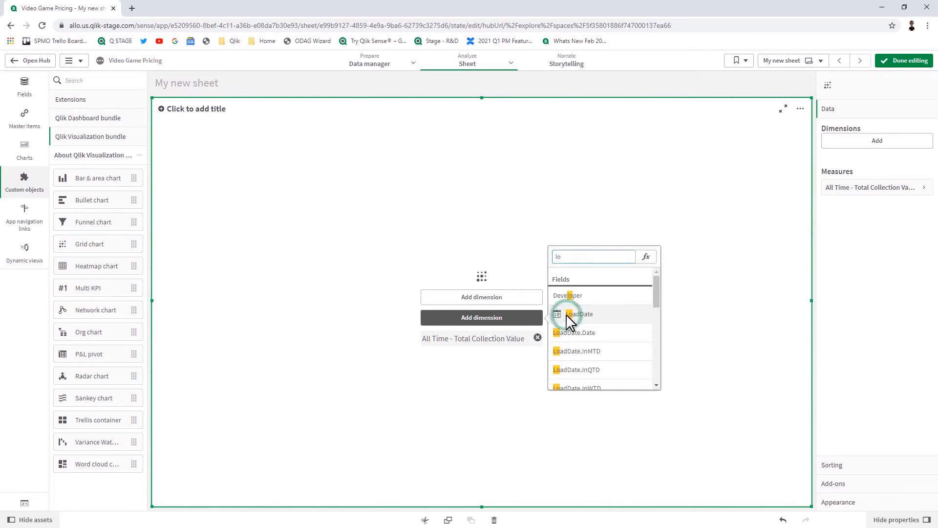
{"action": "left_click", "coordinate": [567, 315]}
{"action": "left_click", "coordinate": [512, 318]}
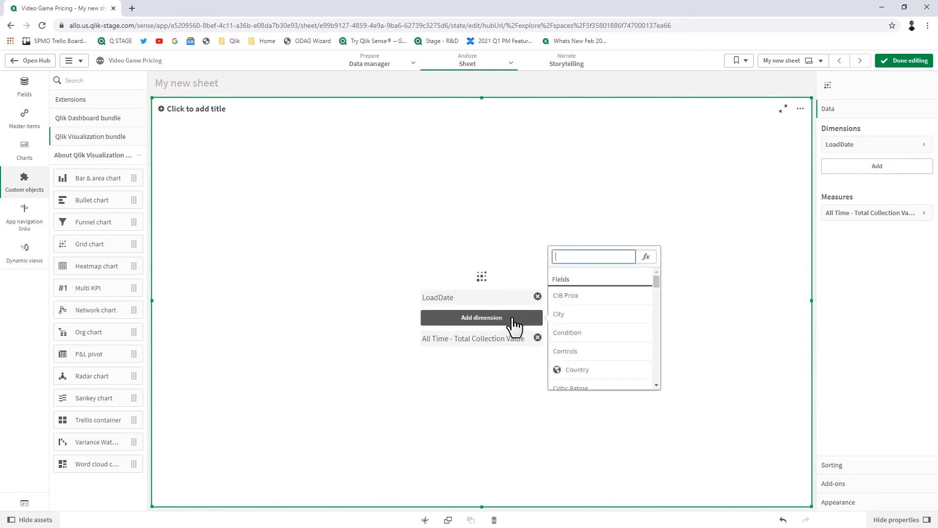
{"action": "type", "text": "pla"}
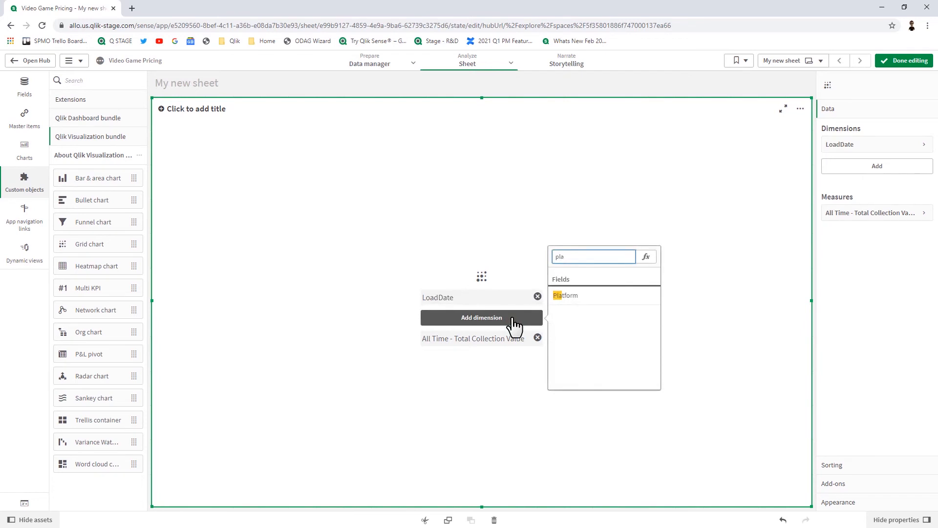
{"action": "left_click", "coordinate": [566, 296]}
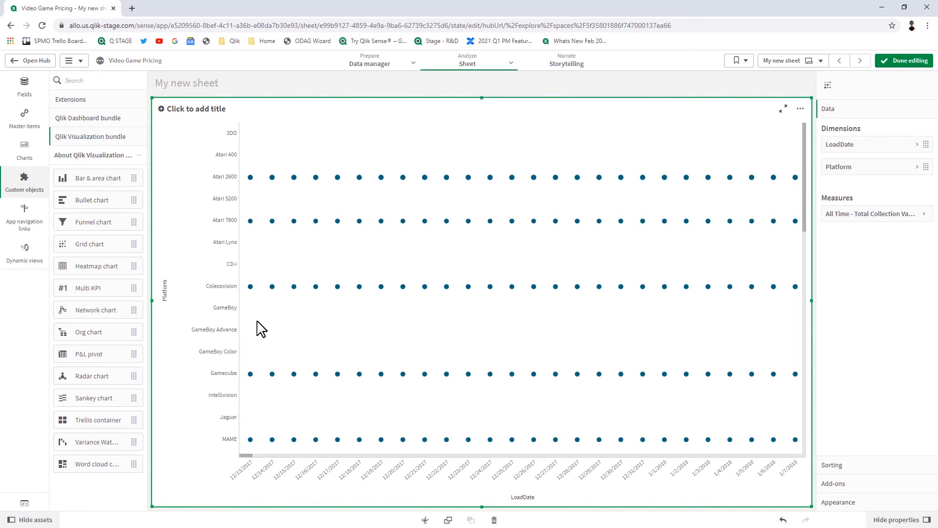
Finish editing the sheet and examine the grid chart's bubble sizes across the platforms and through the most recent load dates.
{"action": "left_click", "coordinate": [906, 60]}
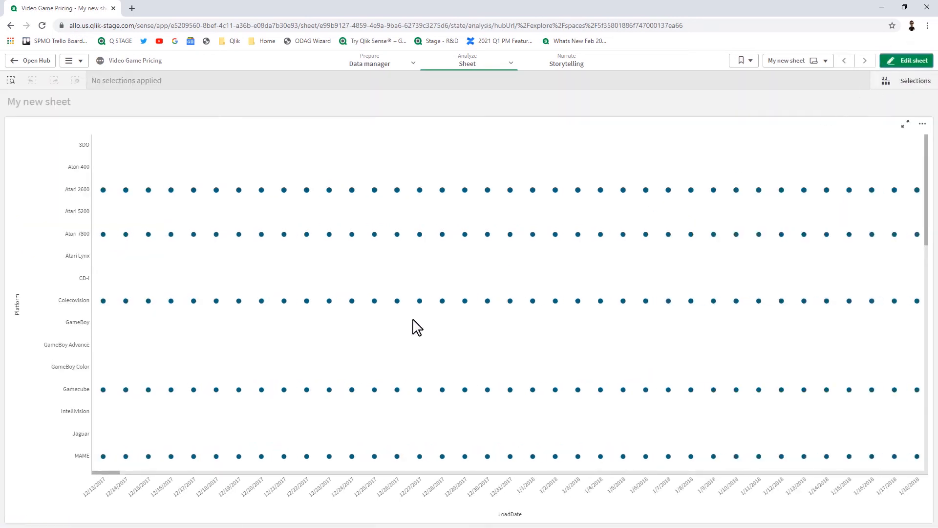
{"action": "left_click_drag", "start_coordinate": [122, 473], "coordinate": [655, 489]}
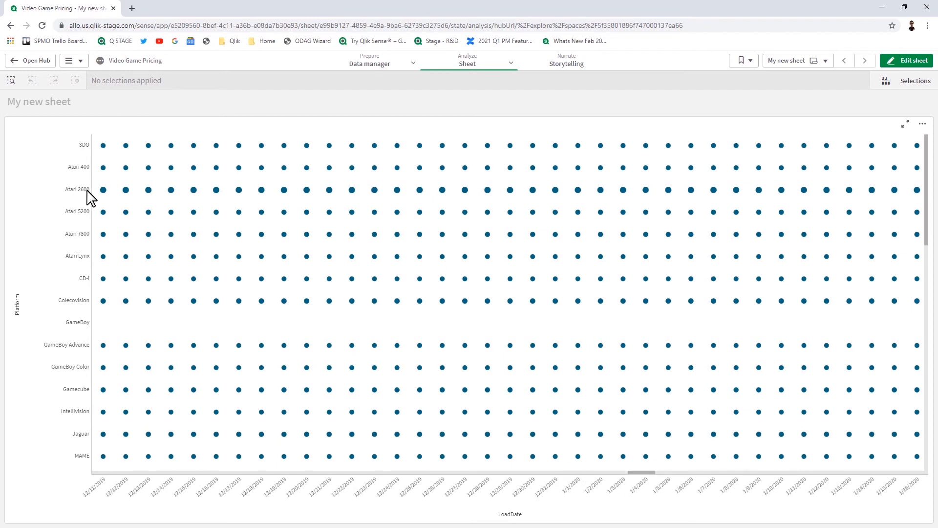
{"action": "scroll", "coordinate": [205, 305], "scroll_direction": "down", "scroll_amount": 5}
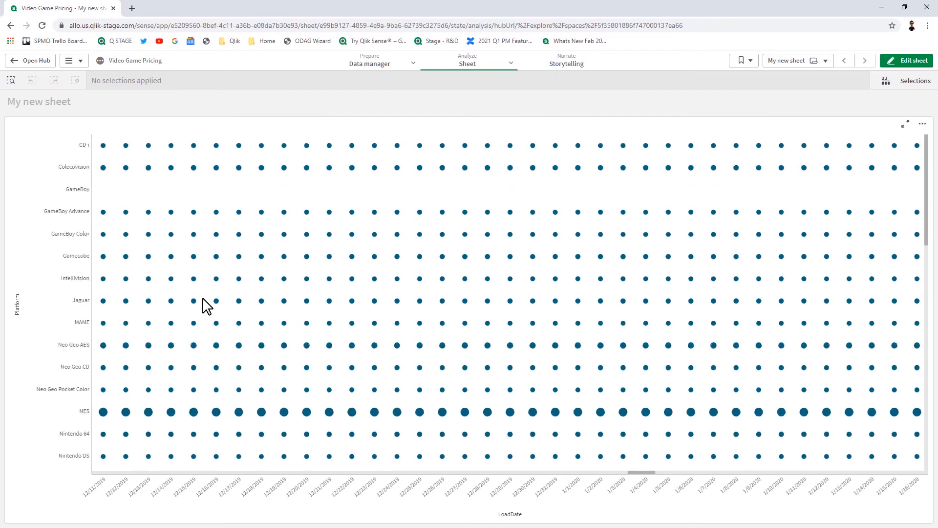
{"action": "scroll", "coordinate": [206, 306], "scroll_direction": "down", "scroll_amount": 1}
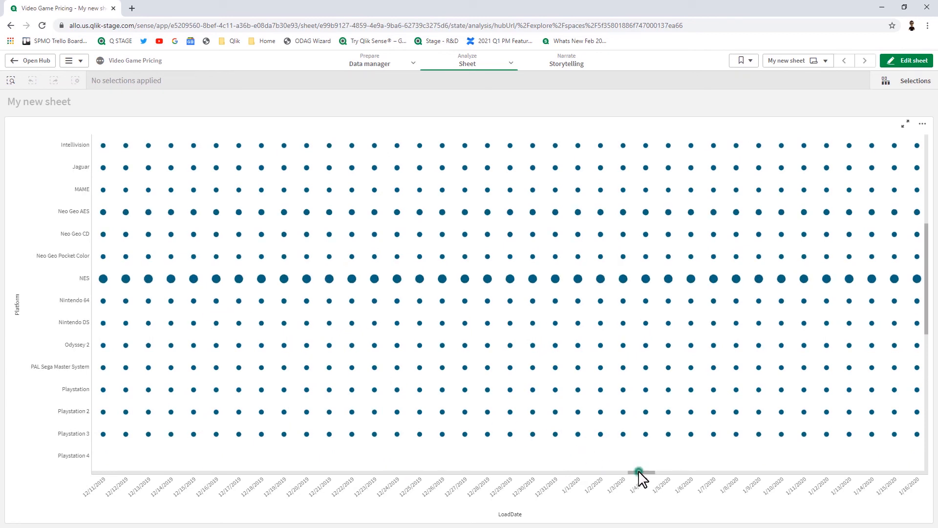
{"action": "left_click_drag", "start_coordinate": [639, 472], "coordinate": [862, 473]}
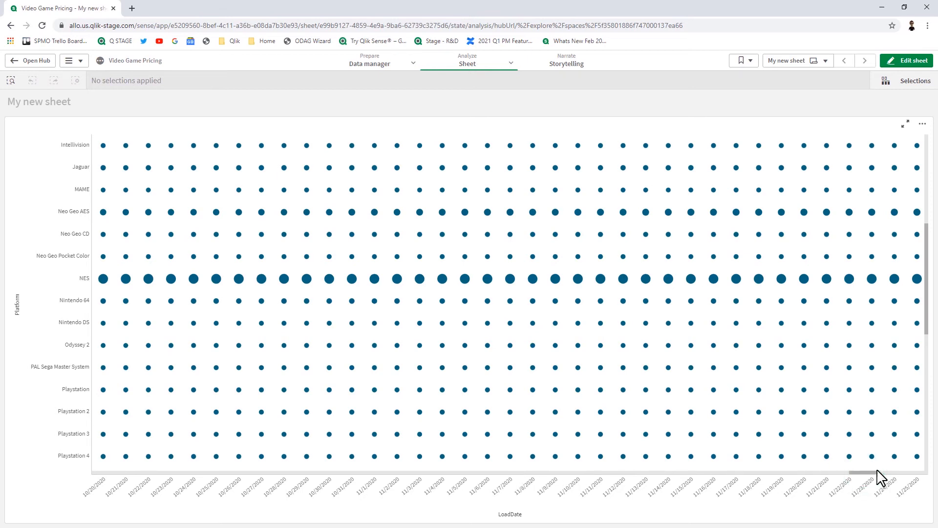
{"action": "left_click_drag", "start_coordinate": [876, 471], "coordinate": [915, 476]}
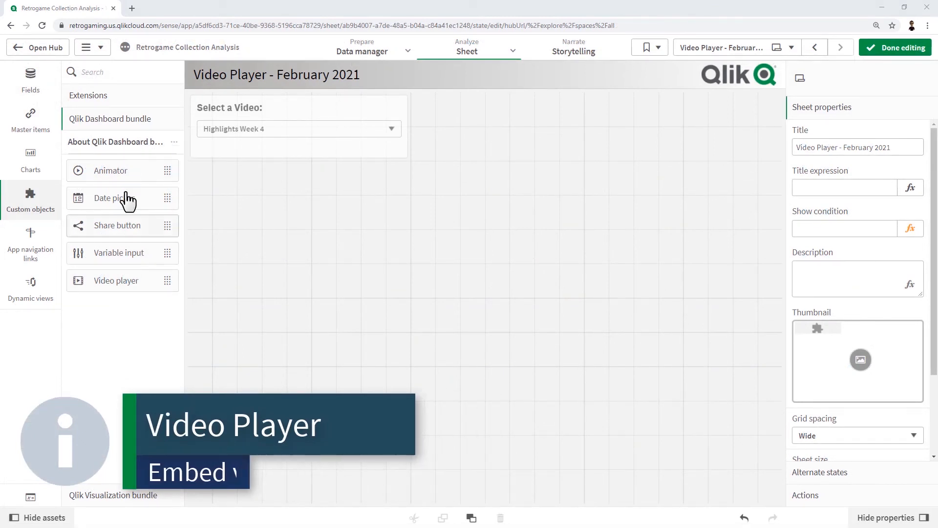
Add a Video player object below the video selector and enlarge it to fill the rest of the sheet.
{"action": "left_click_drag", "start_coordinate": [139, 279], "coordinate": [405, 261]}
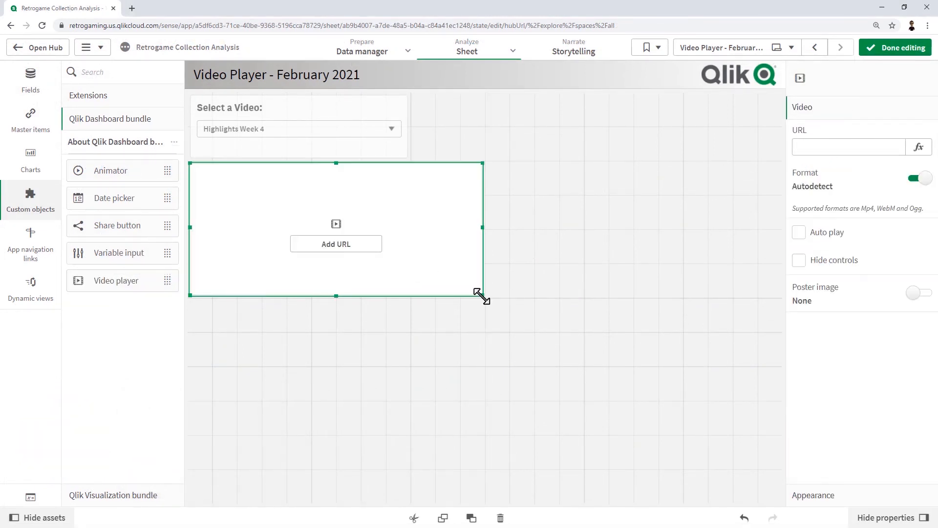
{"action": "left_click_drag", "start_coordinate": [480, 295], "coordinate": [787, 508]}
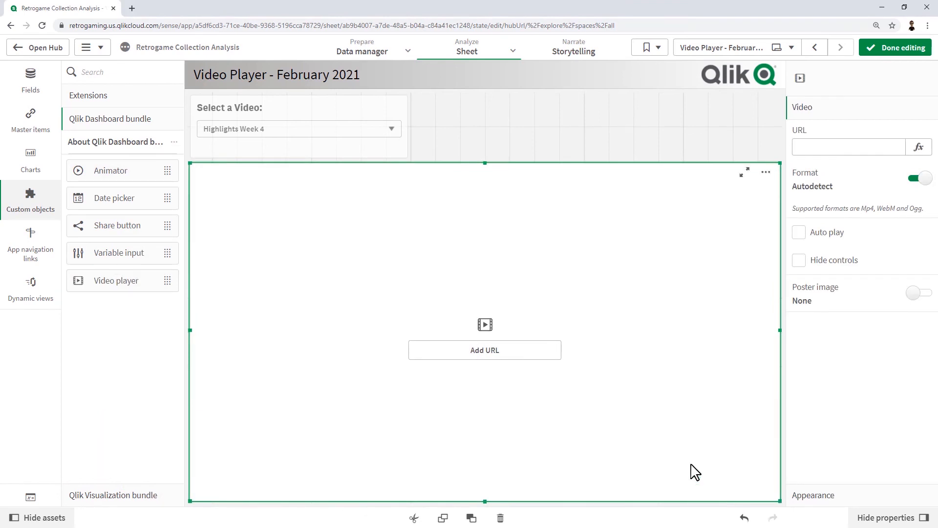
{"action": "left_click", "coordinate": [518, 355]}
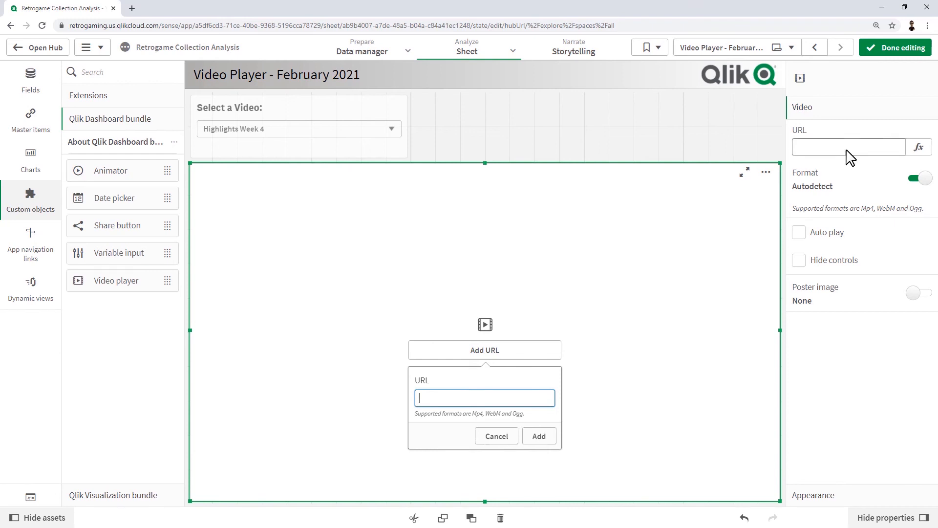
Check the definition of the Vvideo variable in the app's variables.
{"action": "left_click", "coordinate": [31, 497]}
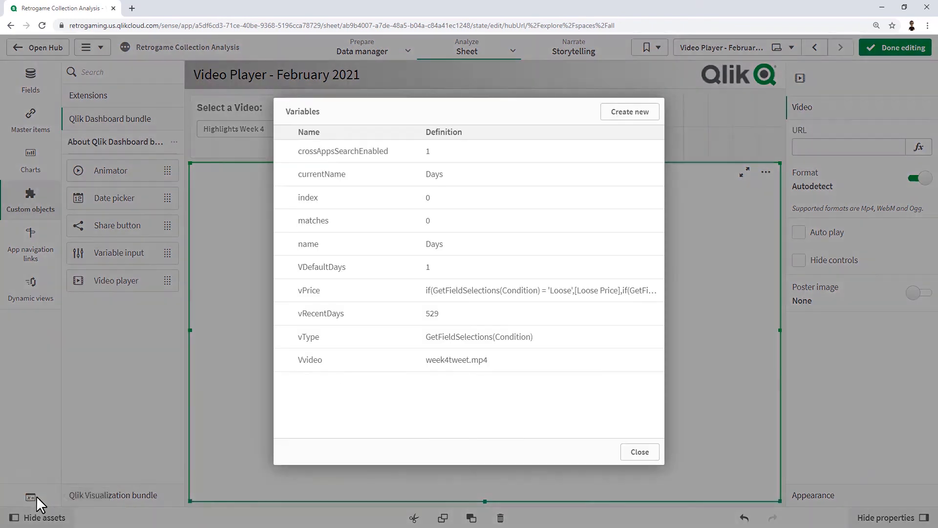
{"action": "left_click", "coordinate": [520, 361]}
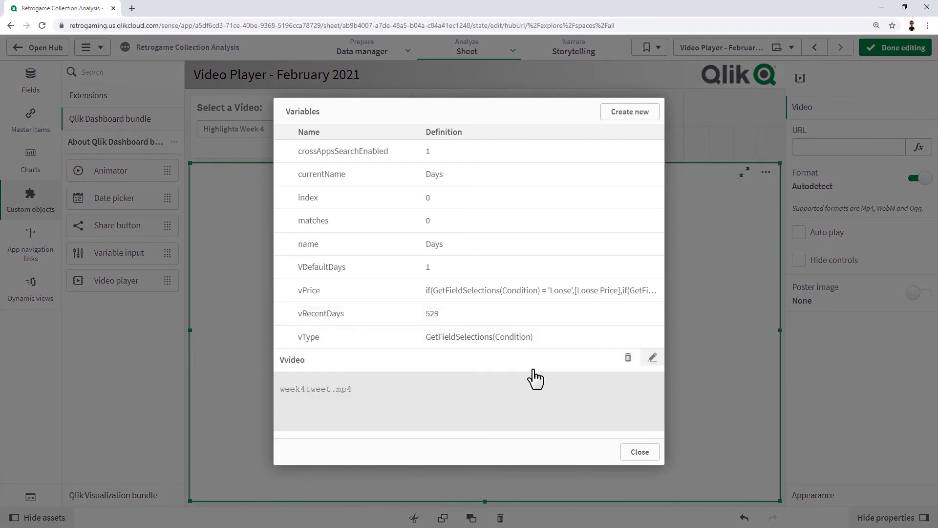
{"action": "left_click", "coordinate": [642, 454]}
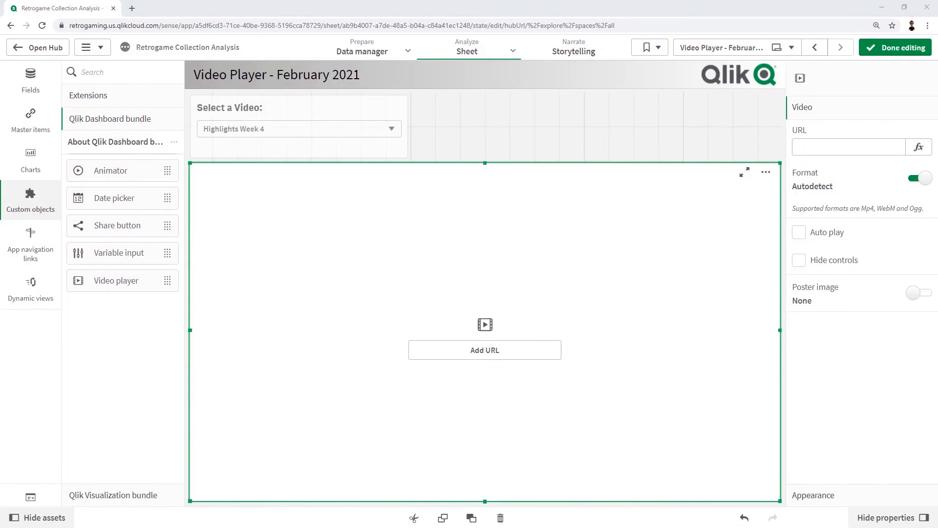
{"action": "left_click", "coordinate": [922, 151]}
{"action": "left_click", "coordinate": [560, 178]}
{"action": "type", "text": "='https://qlikmarketing-webapps.s3.amazonaws.com/retrogaming-collection/$(Vvideo)'"}
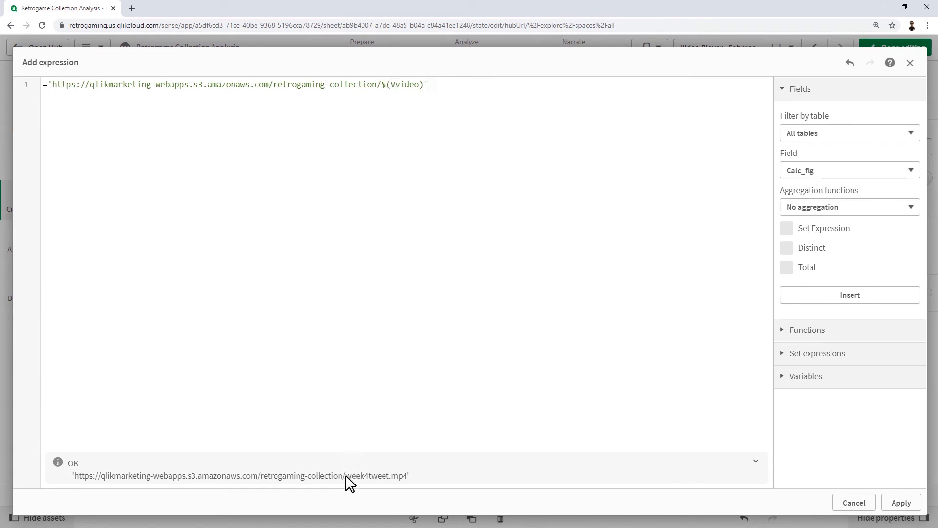
{"action": "left_click", "coordinate": [896, 502]}
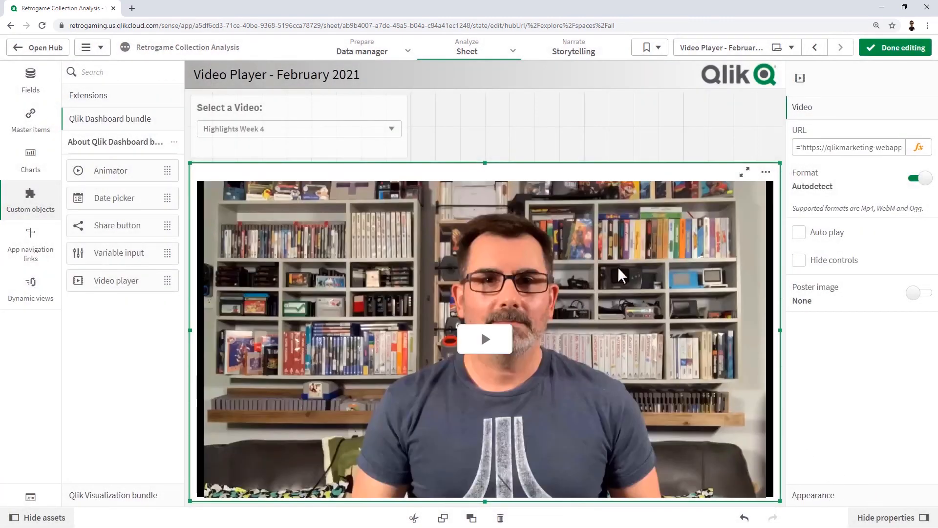
Finish editing the sheet, select the Highlights Promo video, and play it.
{"action": "left_click", "coordinate": [897, 48]}
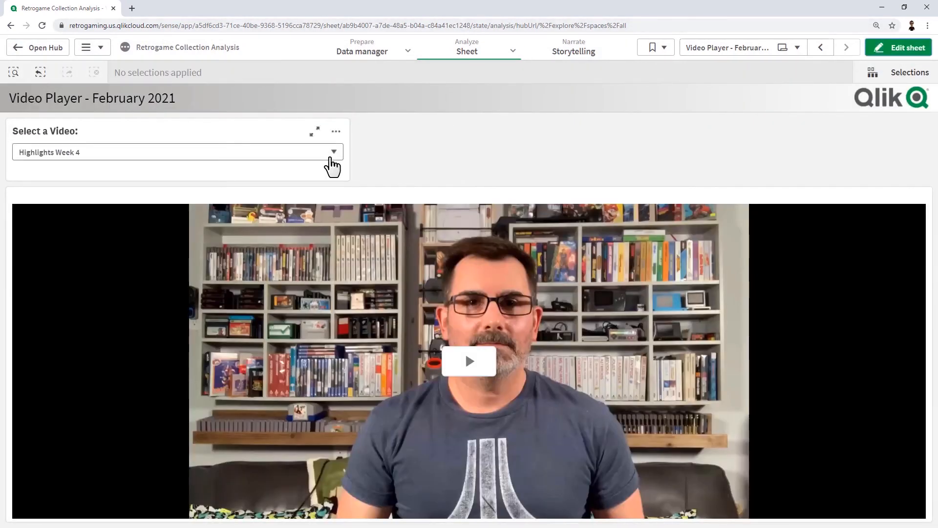
{"action": "left_click", "coordinate": [330, 158]}
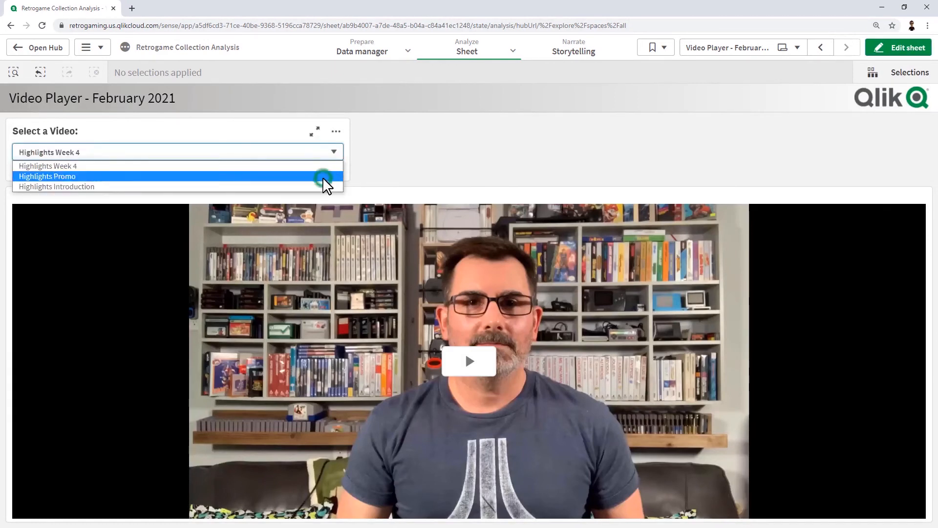
{"action": "left_click", "coordinate": [325, 177]}
{"action": "left_click", "coordinate": [470, 375]}
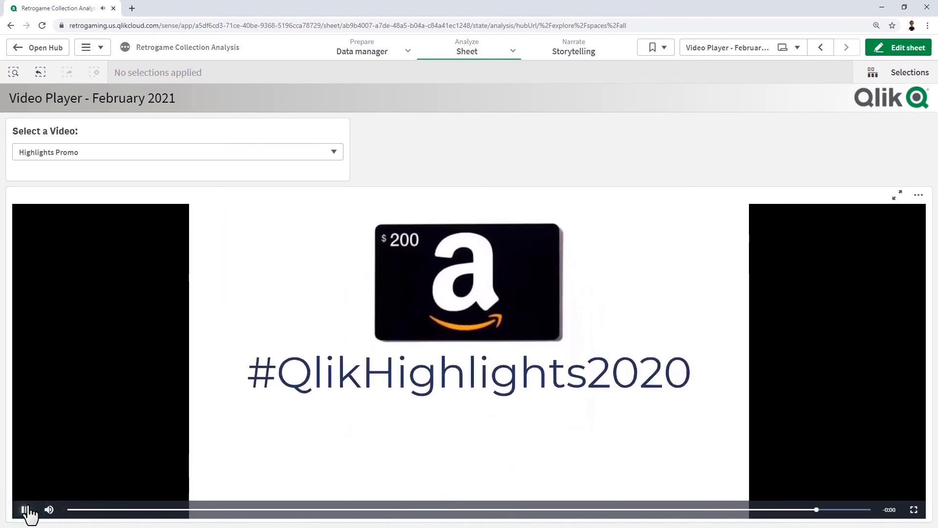
Switch the video selection to Highlights Introduction and play it.
{"action": "left_click", "coordinate": [93, 153]}
{"action": "left_click", "coordinate": [97, 187]}
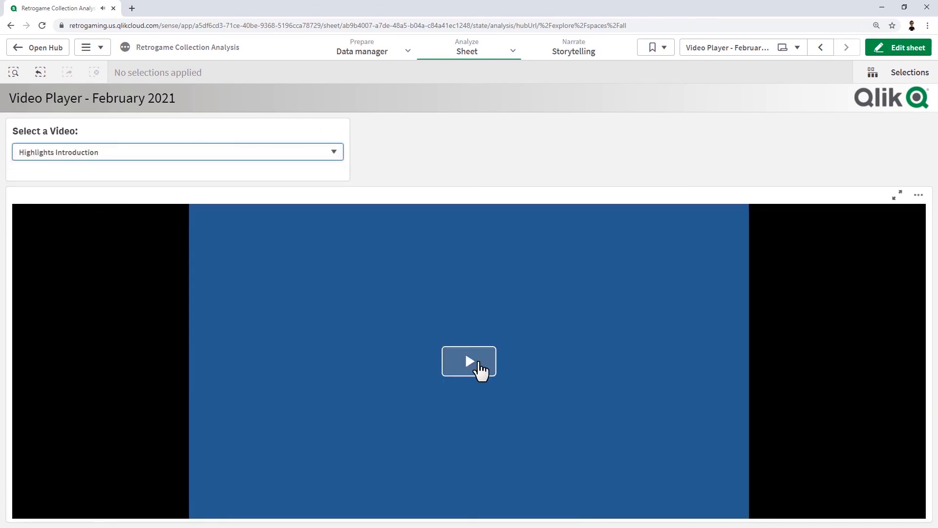
{"action": "left_click", "coordinate": [476, 365]}
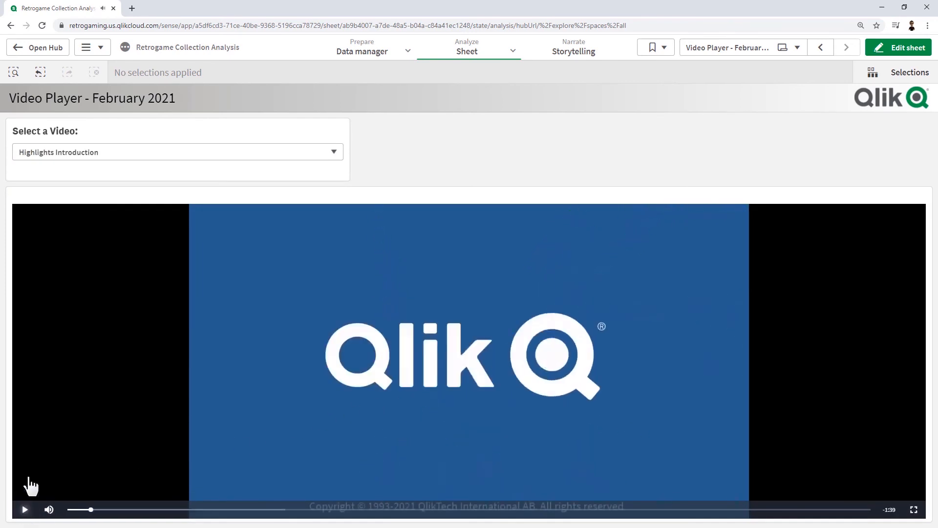
Switch the video selection to Highlights Week 4, play it, and pause playback.
{"action": "left_click", "coordinate": [73, 156]}
{"action": "left_click", "coordinate": [75, 176]}
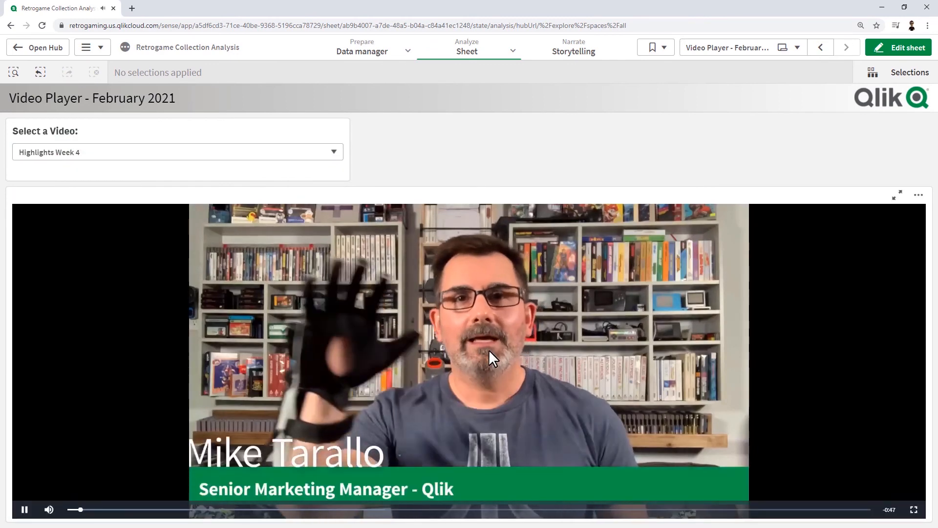
{"action": "left_click", "coordinate": [24, 509]}
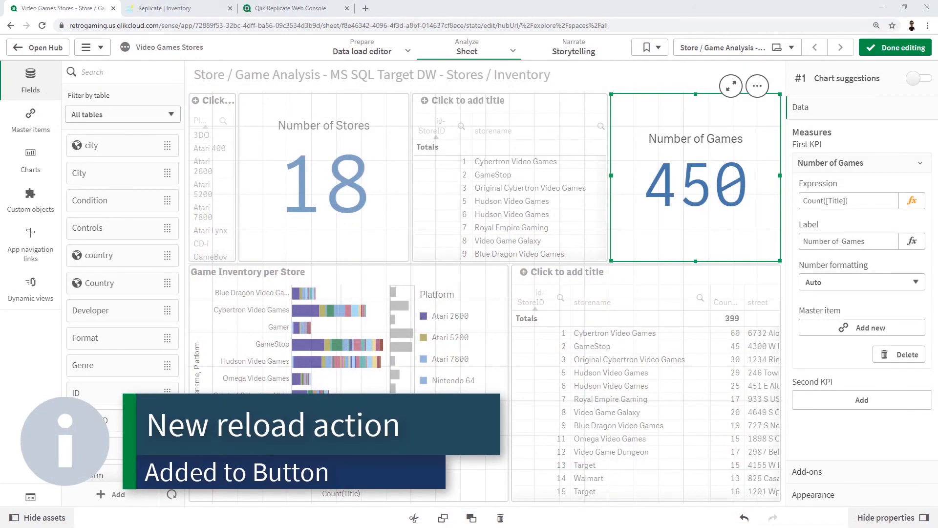
Shrink the Number of Stores KPI to its lower part and place a button object in the space freed above it.
{"action": "left_click", "coordinate": [394, 168]}
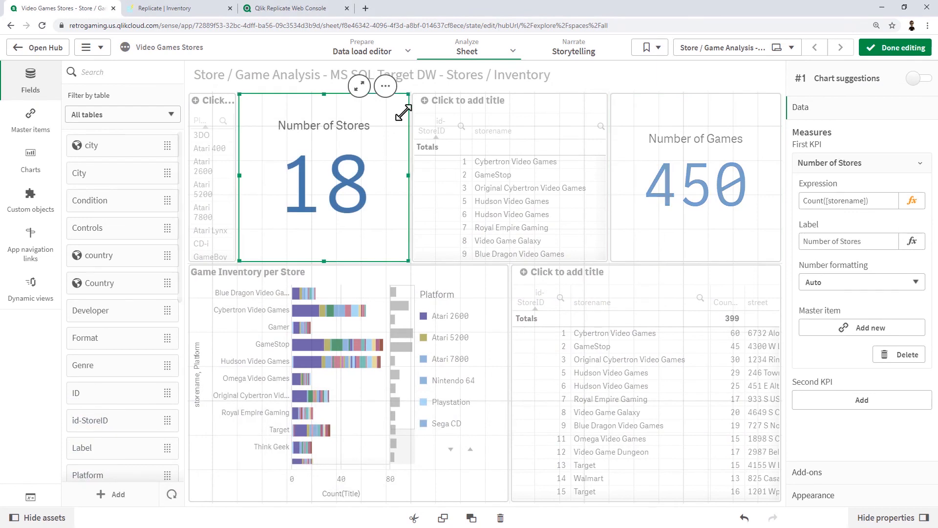
{"action": "left_click_drag", "start_coordinate": [409, 98], "coordinate": [413, 162]}
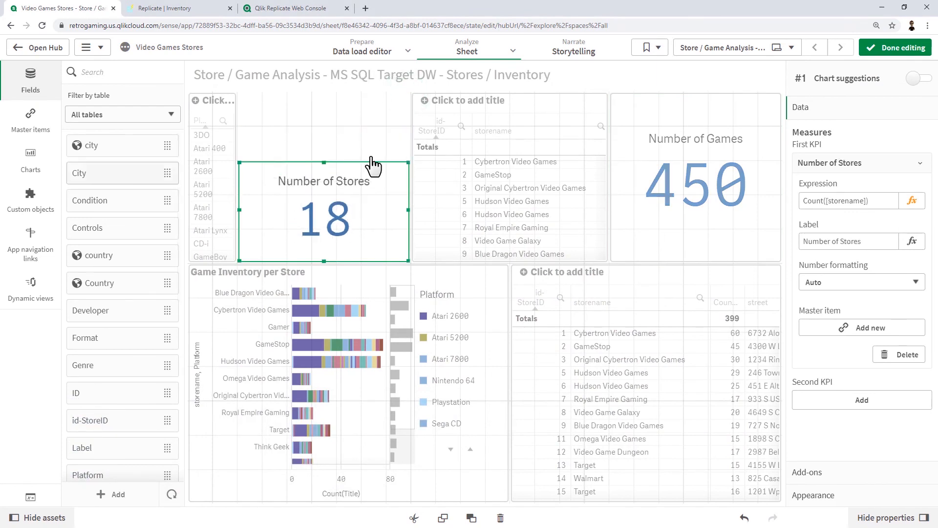
{"action": "left_click", "coordinate": [22, 179]}
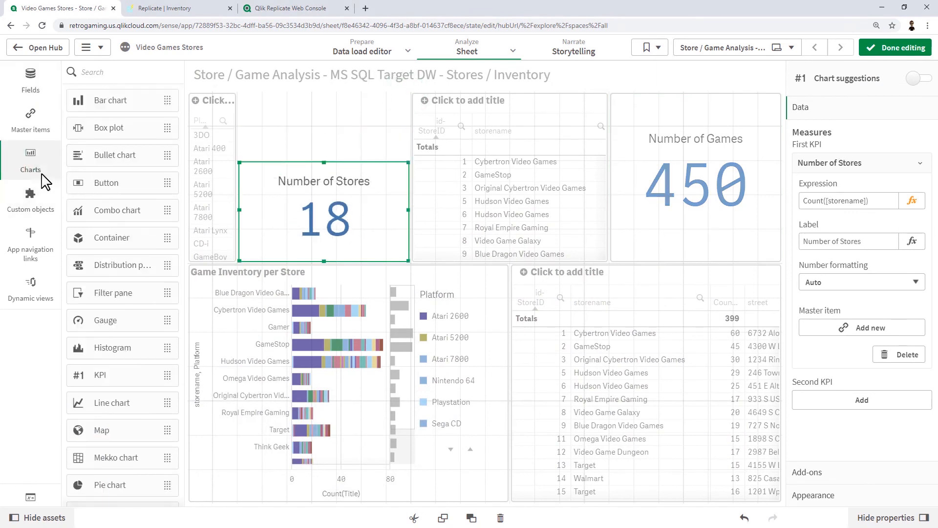
{"action": "left_click_drag", "start_coordinate": [104, 184], "coordinate": [337, 148]}
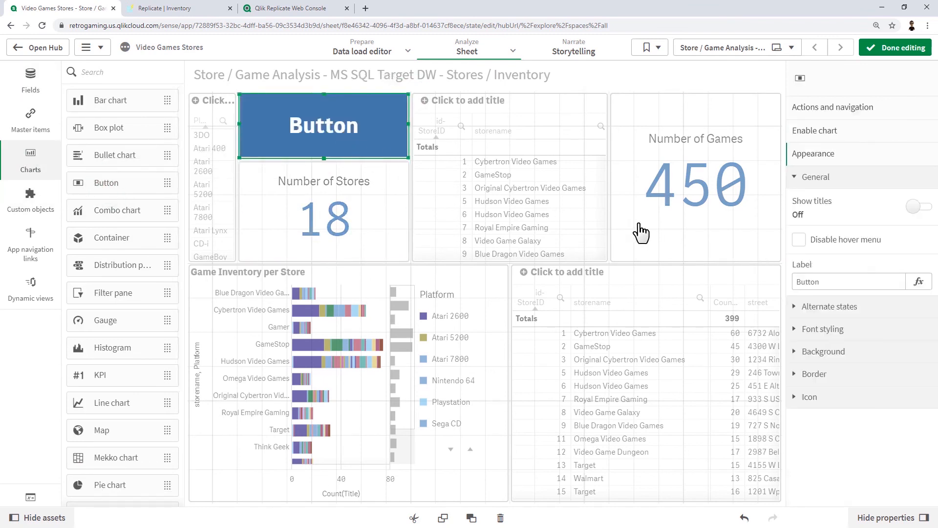
Set the new button's label to Reload.
{"action": "left_click", "coordinate": [849, 282]}
{"action": "type", "text": "Re"}
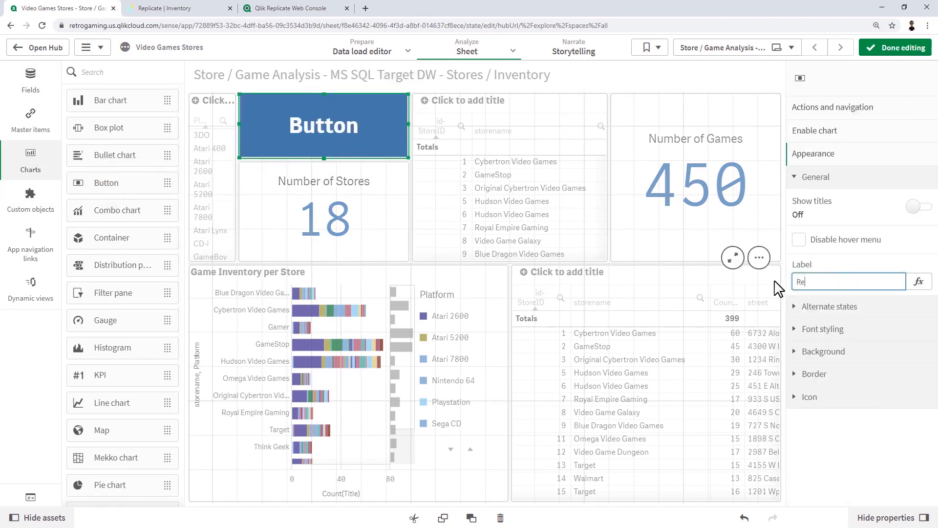
{"action": "type", "text": "load"}
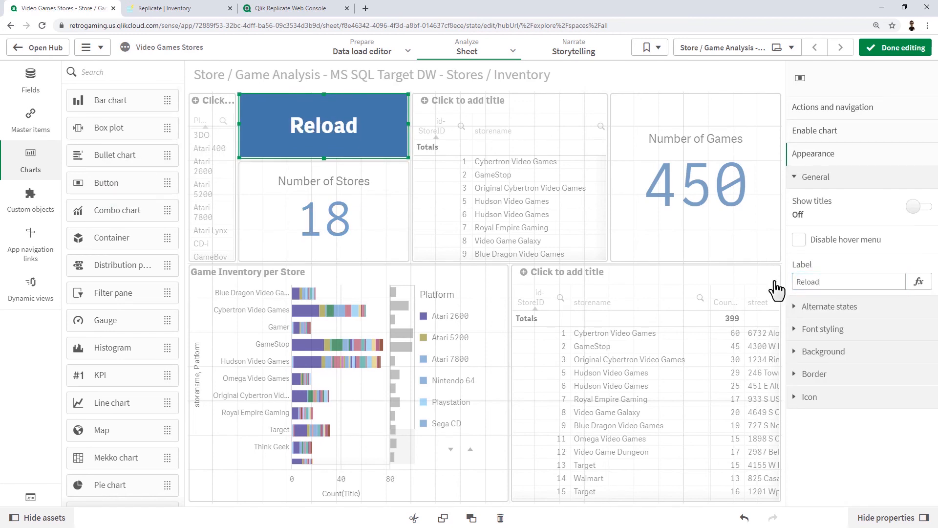
Add a Reload data action to the Reload button and finish editing the sheet.
{"action": "left_click", "coordinate": [867, 107]}
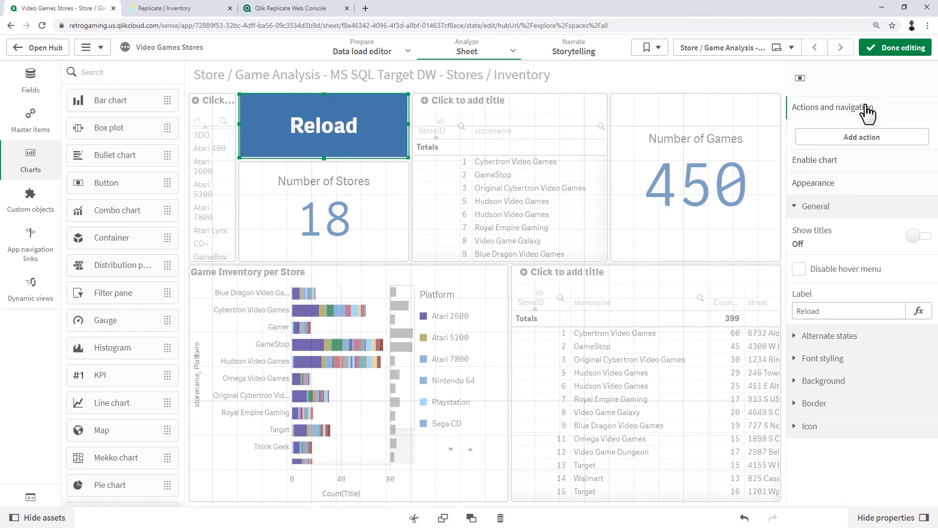
{"action": "left_click", "coordinate": [904, 139]}
{"action": "left_click", "coordinate": [912, 214]}
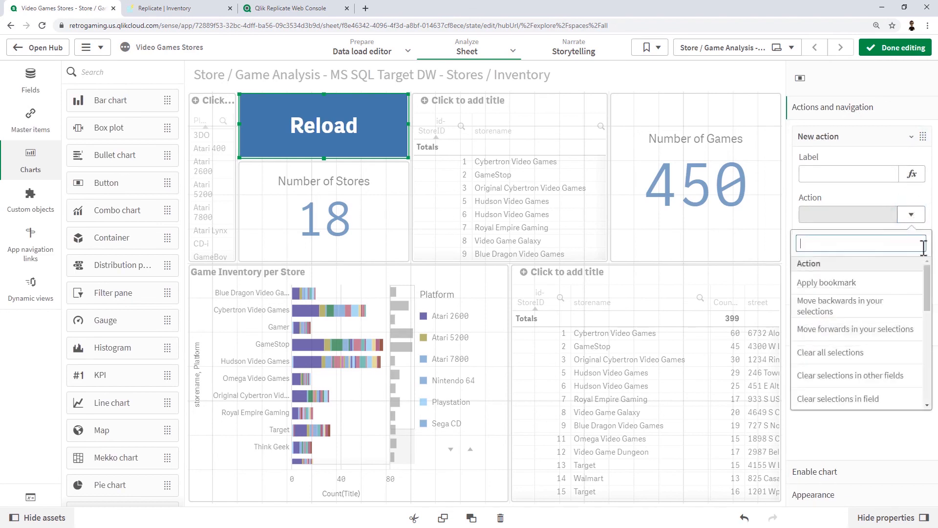
{"action": "left_click_drag", "start_coordinate": [927, 269], "coordinate": [927, 383]}
{"action": "left_click", "coordinate": [867, 403]}
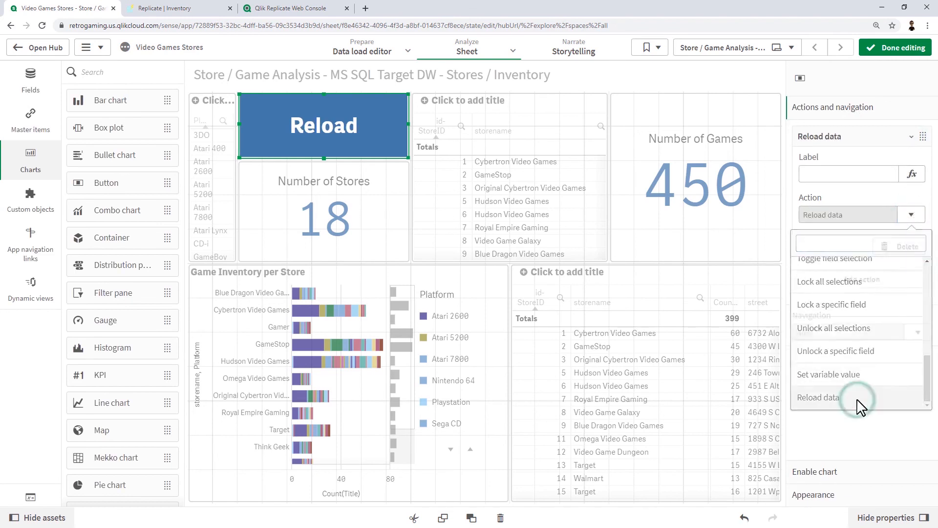
{"action": "left_click", "coordinate": [901, 47]}
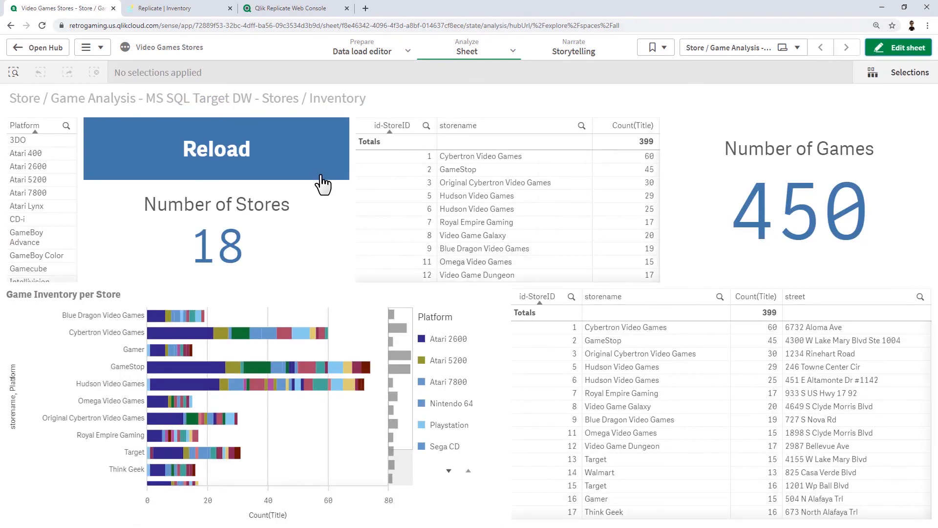
Switch to the Replicate inventory web app, upload video_game_inventory_NES.csv, and confirm its import into the Inventory table.
{"action": "left_click", "coordinate": [182, 16]}
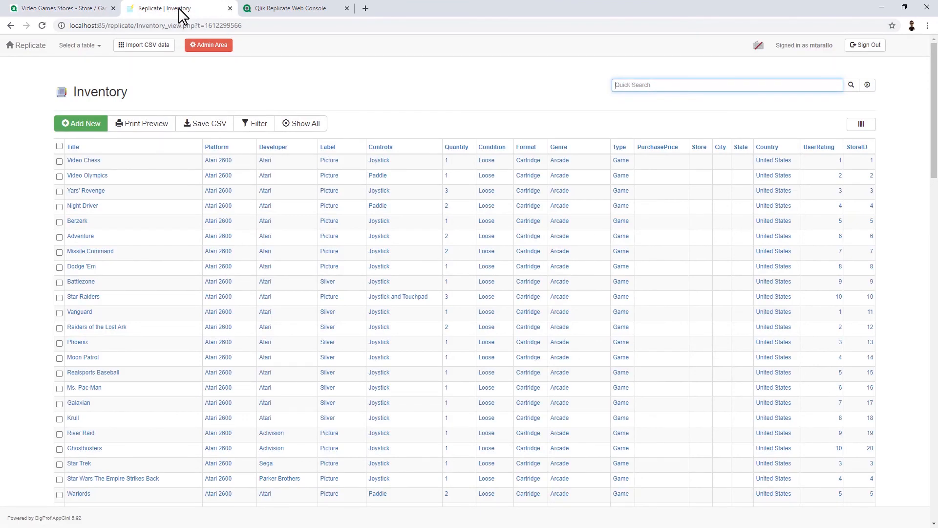
{"action": "left_click", "coordinate": [150, 47]}
{"action": "left_click", "coordinate": [78, 179]}
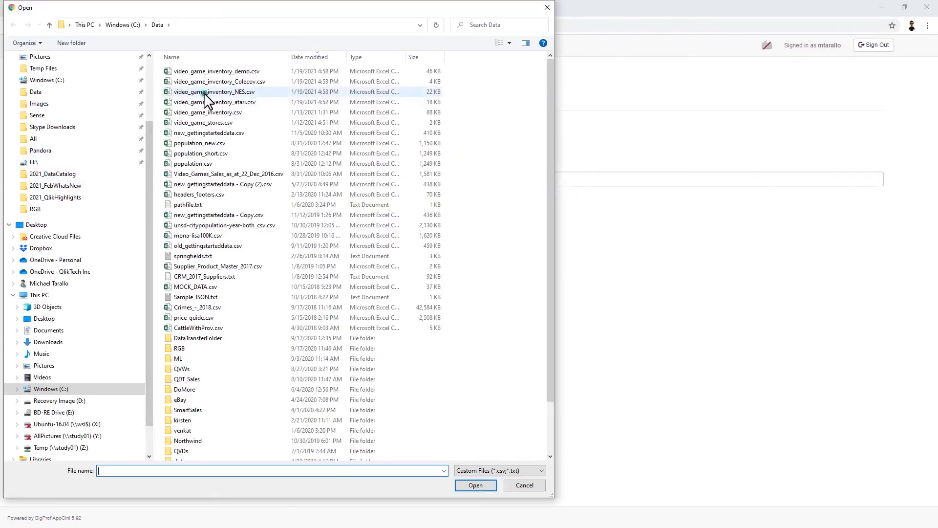
{"action": "double_click", "coordinate": [206, 94]}
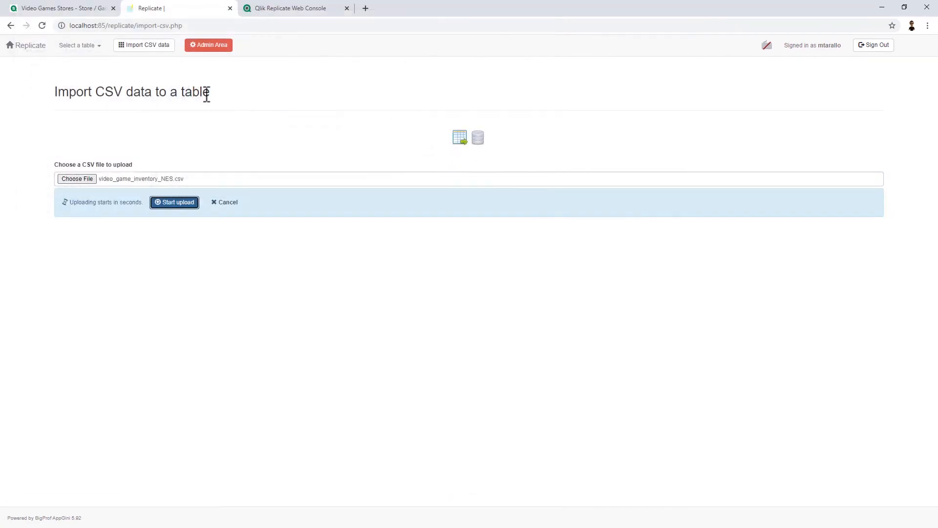
{"action": "left_click", "coordinate": [184, 204]}
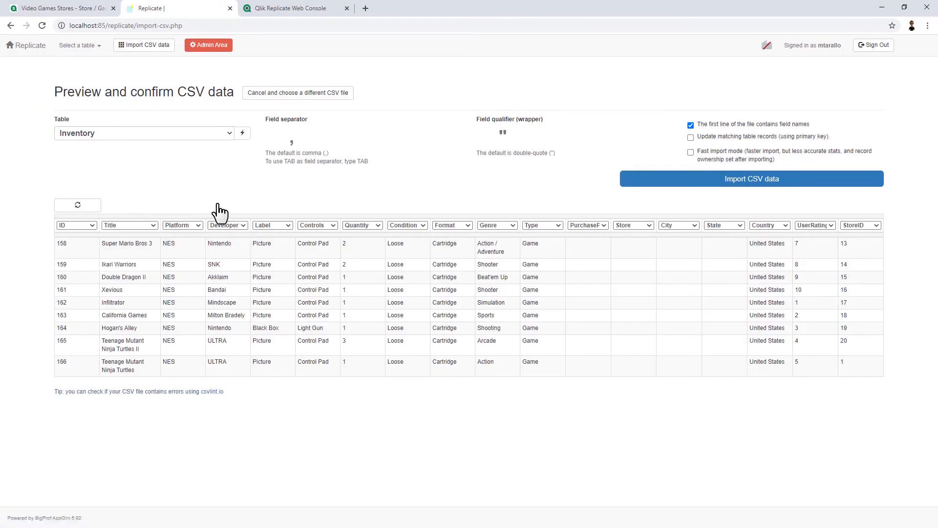
{"action": "left_click", "coordinate": [707, 182]}
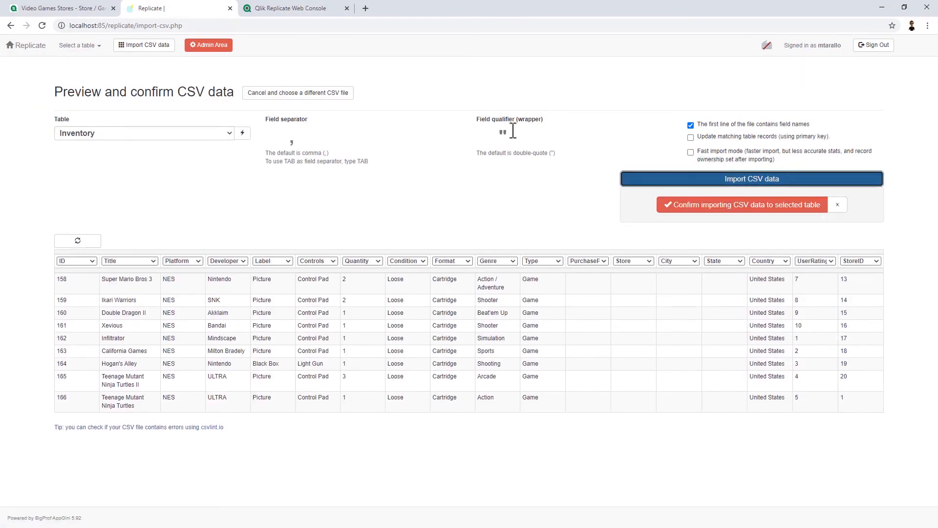
{"action": "left_click", "coordinate": [704, 205]}
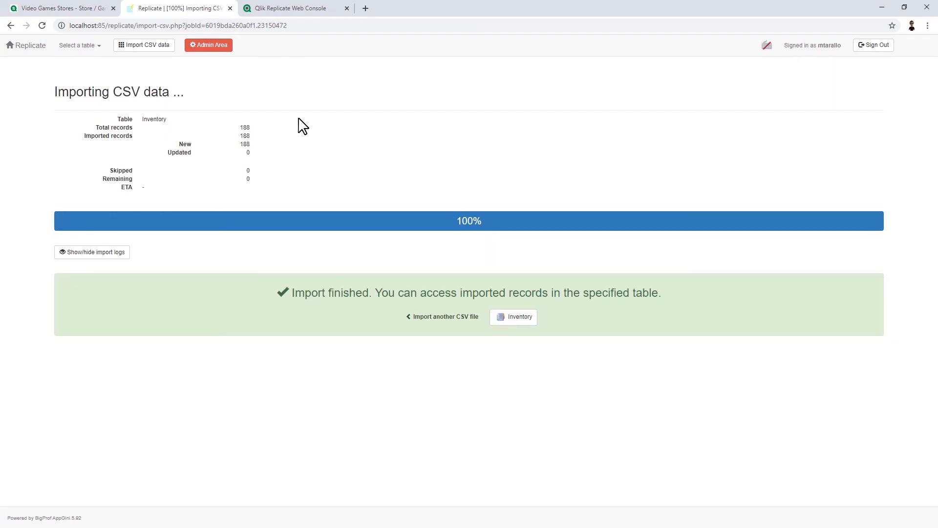
Switch back to the Video Games Stores app in Qlik Sense and trigger the data reload with the Reload button.
{"action": "left_click", "coordinate": [63, 9]}
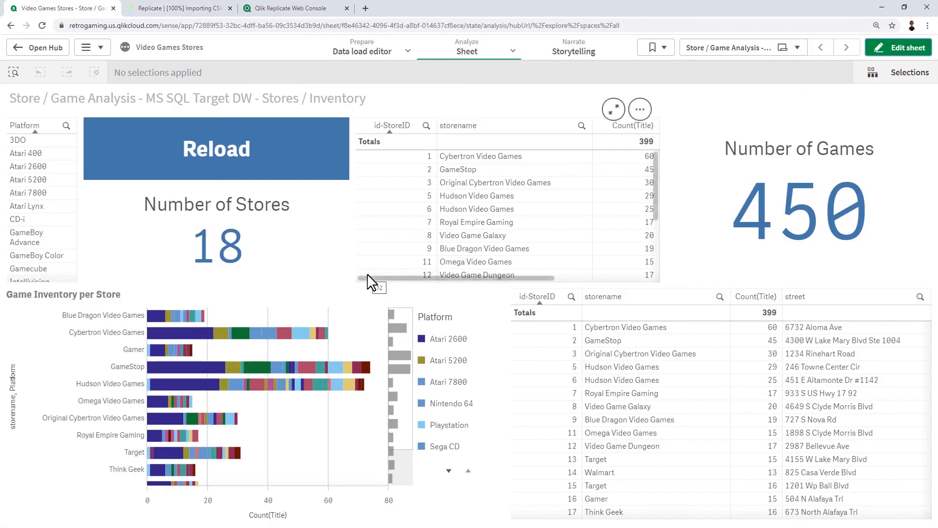
{"action": "left_click", "coordinate": [264, 133]}
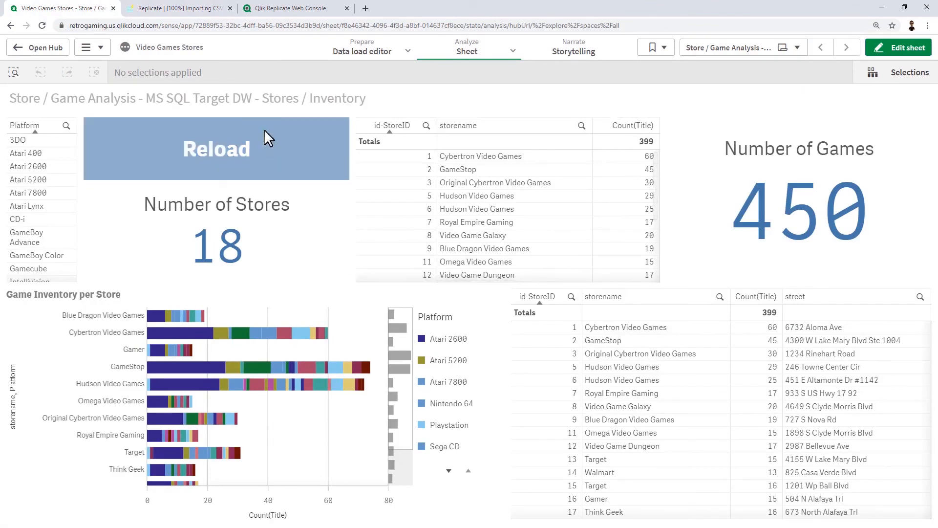